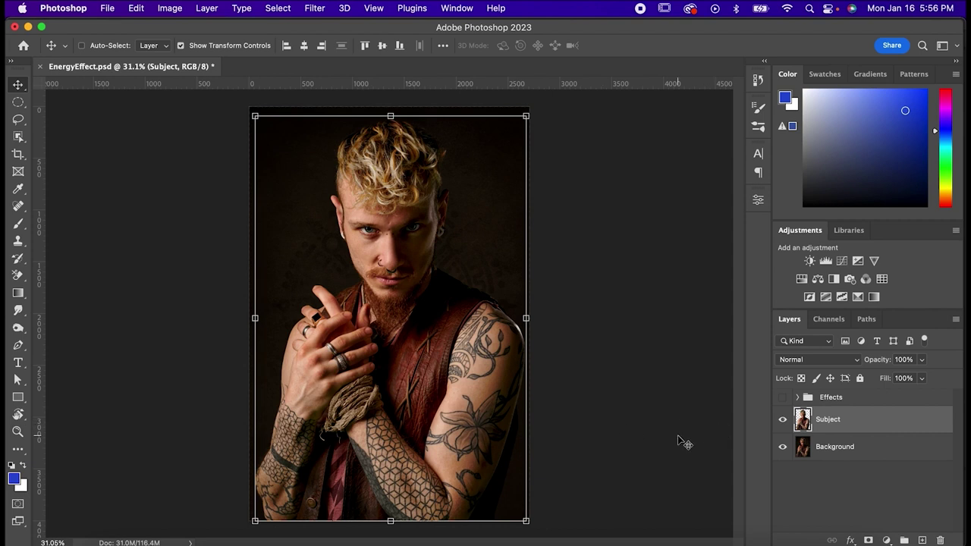
- Inspect the Effects group's Lightning and Smoke layers, then hide them and select Subject
left_click_drag(455, 355, 425, 327)
key("super+z")
left_click(782, 401)
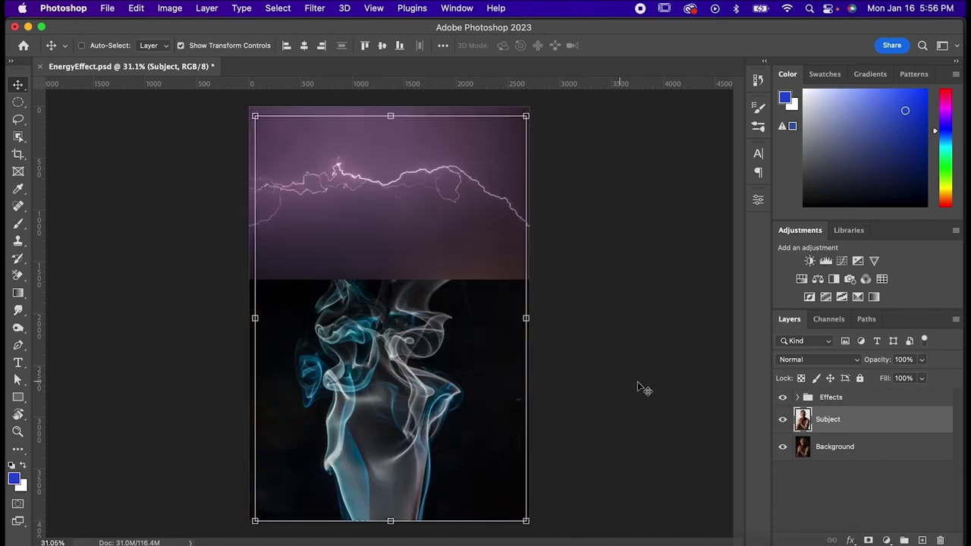
left_click(797, 398)
left_click(844, 427)
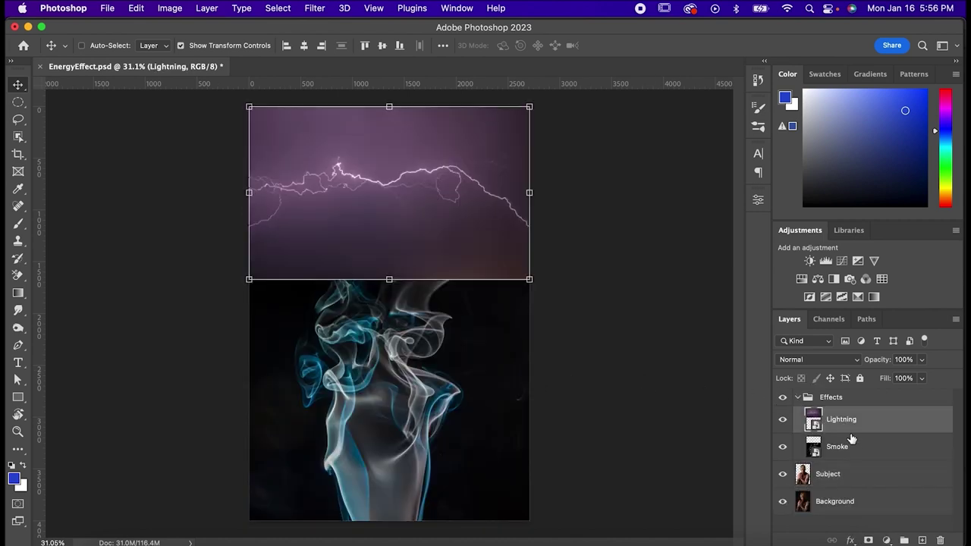
left_click(857, 448)
left_click(870, 422)
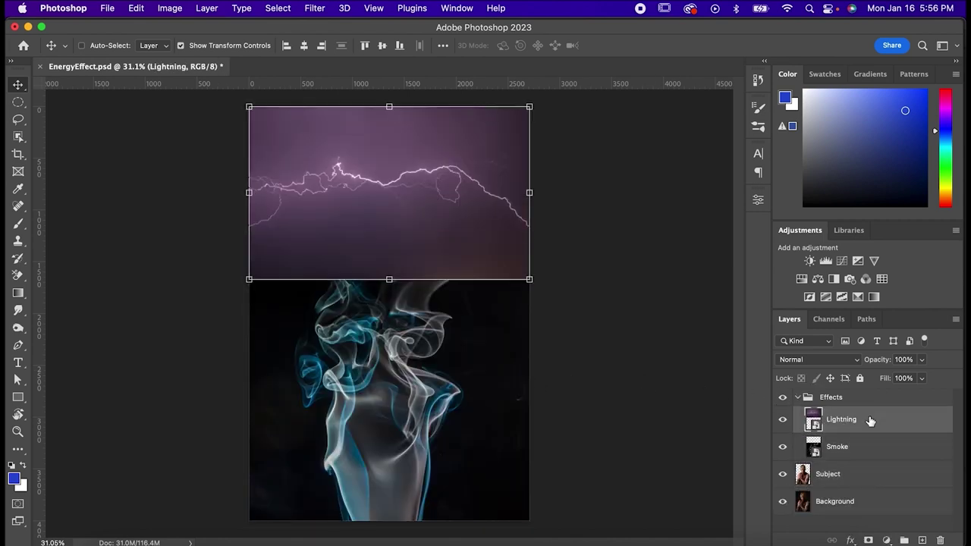
left_click(798, 399)
left_click(783, 398)
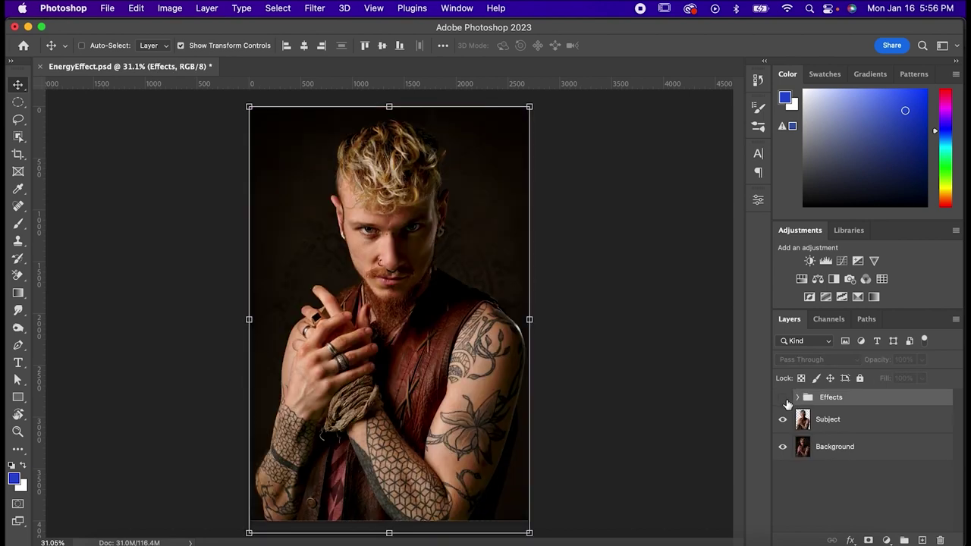
left_click(802, 418)
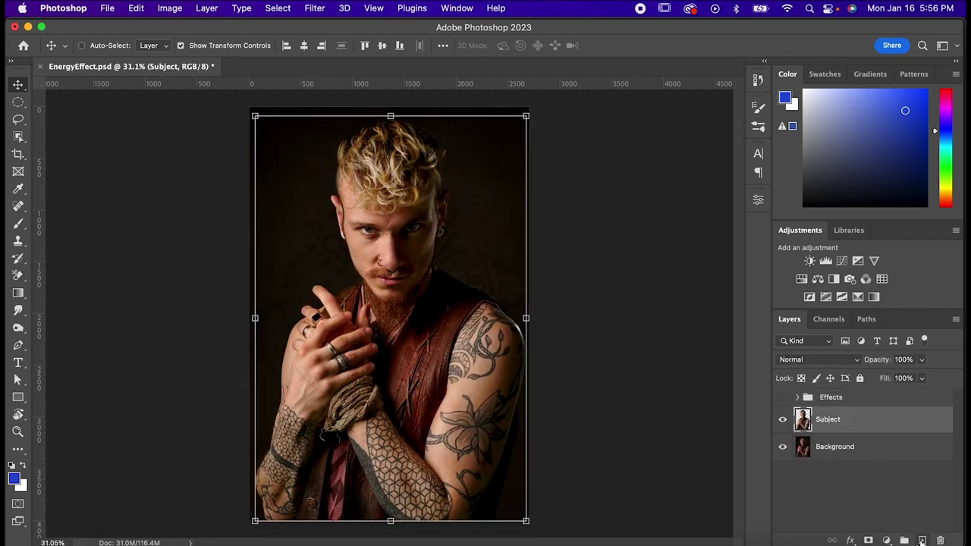
- Add a new layer below Subject and set the brush foreground colour to blue #325ada
left_click(922, 540)
left_click_drag(884, 430, 884, 464)
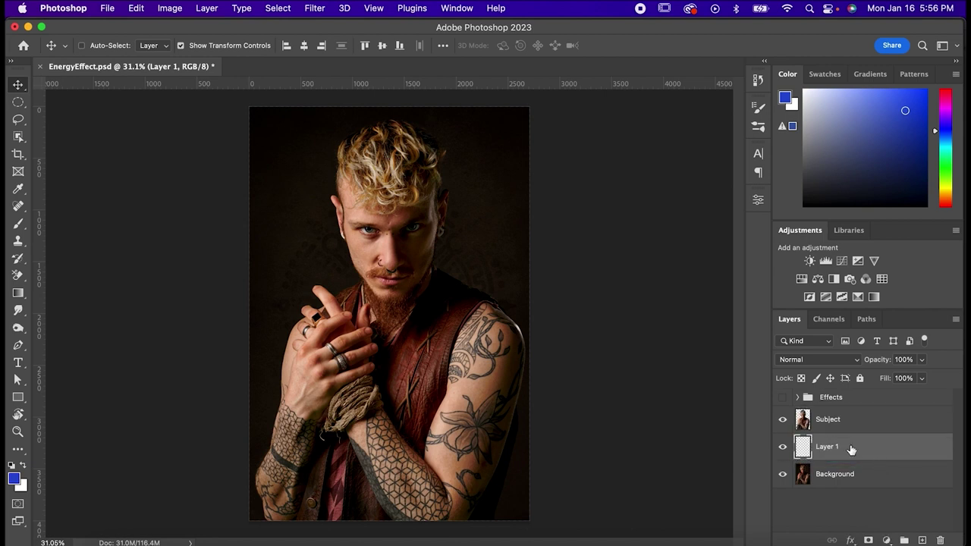
key("b")
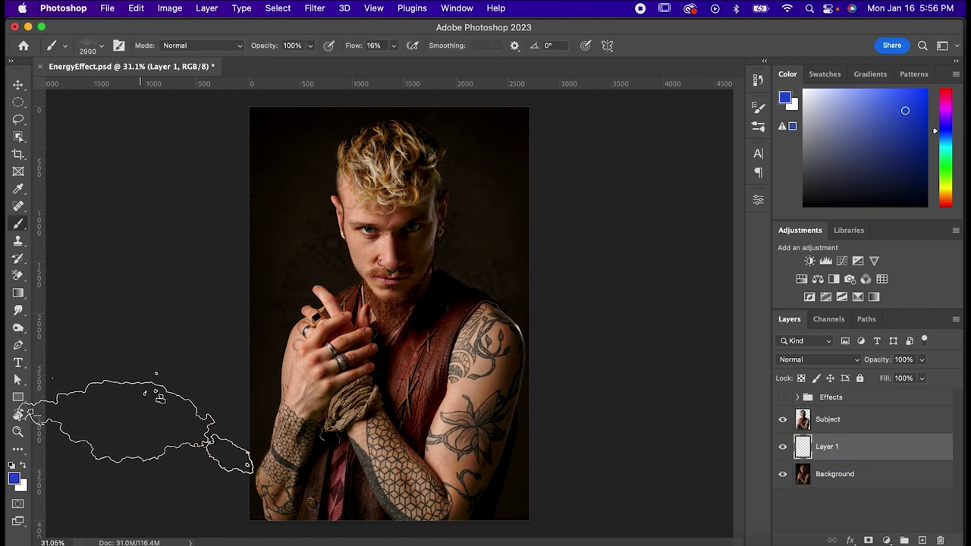
key("d")
key("x")
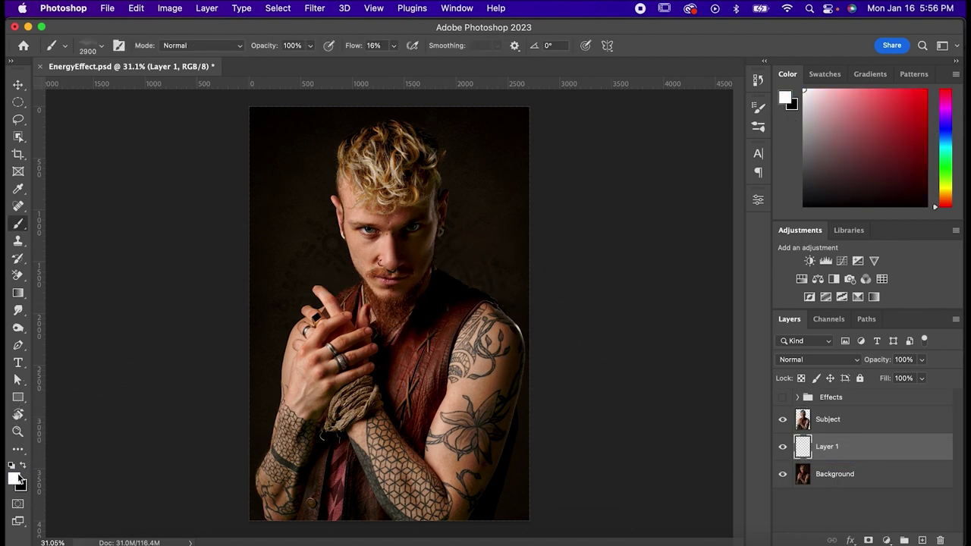
left_click(17, 475)
left_click(685, 180)
left_click_drag(610, 156, 626, 138)
key("Return")
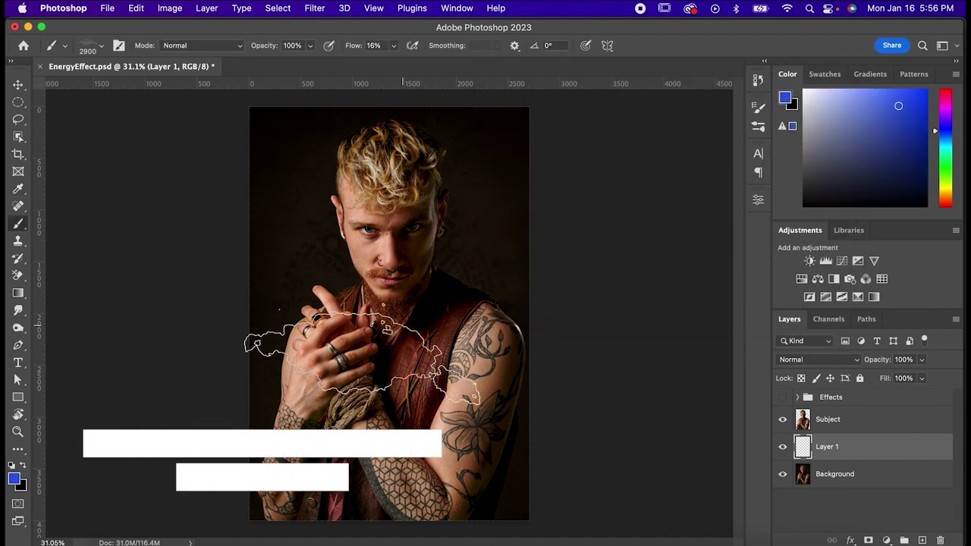
- Paint blue smoke behind the man with Will's Smoke Brush at 1300 px
right_click(356, 328)
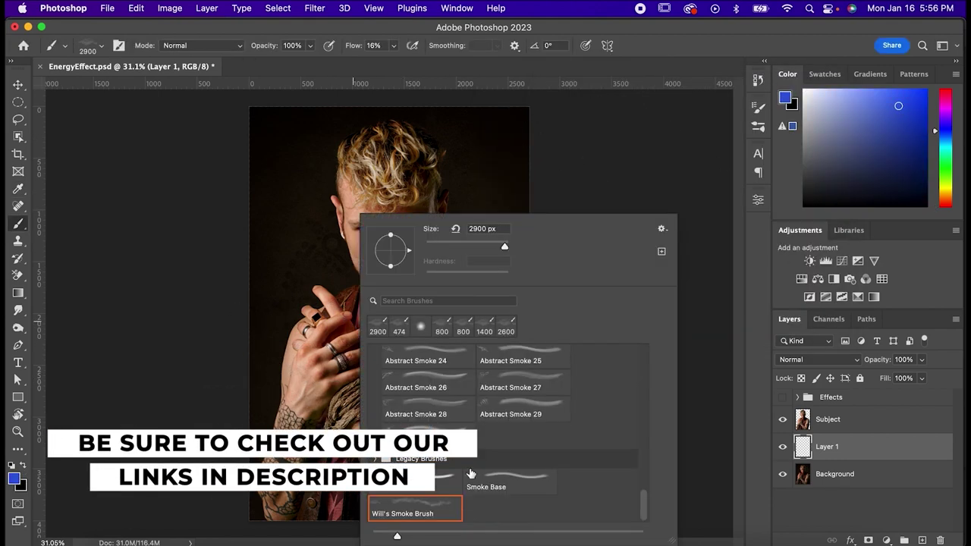
double_click(417, 507)
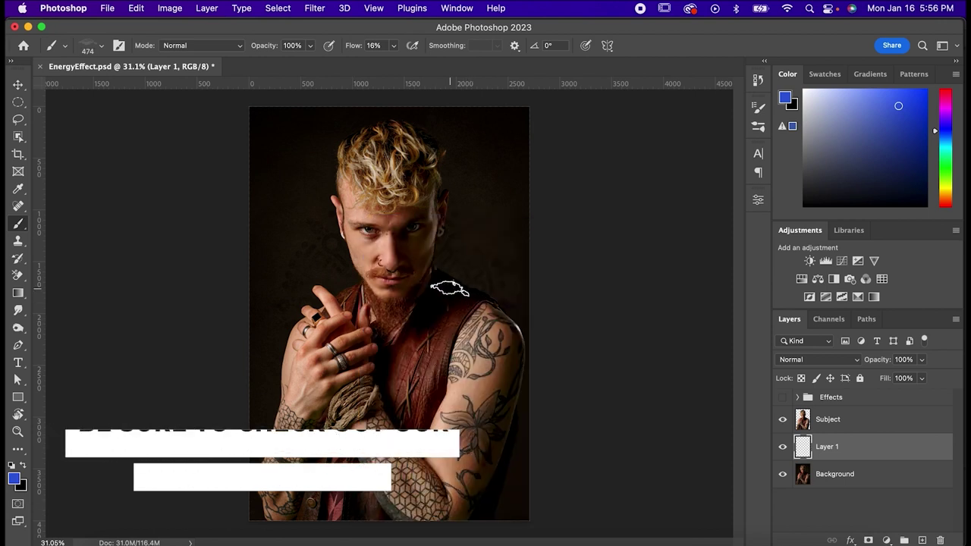
key("bracketright")
key("bracketright")
key("bracketright")
key("bracketright")
key("bracketright")
key("bracketright")
key("bracketright")
key("bracketright")
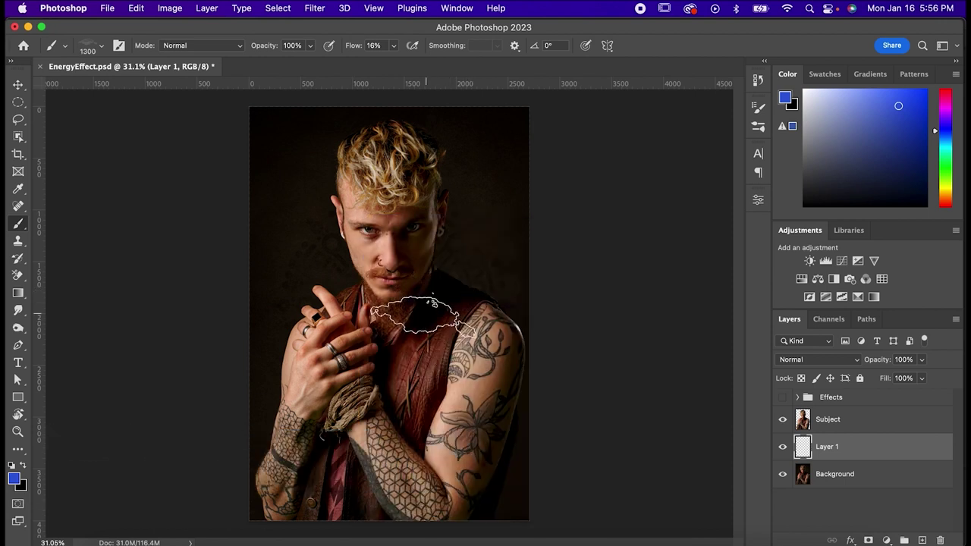
mouse_move(309, 293)
left_mouse_down()
mouse_move(394, 301)
mouse_move(307, 376)
mouse_move(383, 210)
mouse_move(313, 128)
mouse_move(462, 154)
mouse_move(501, 455)
mouse_move(264, 325)
left_mouse_up()
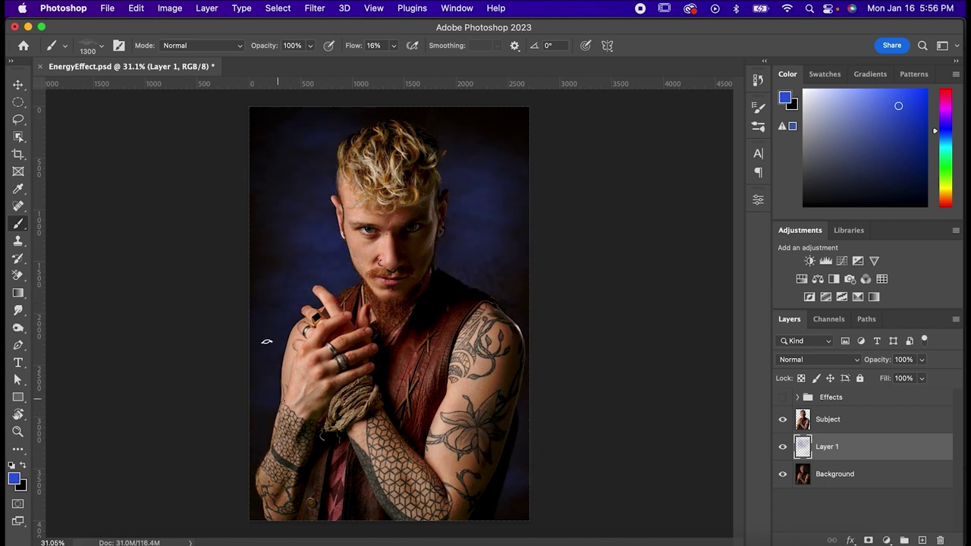
key("x")
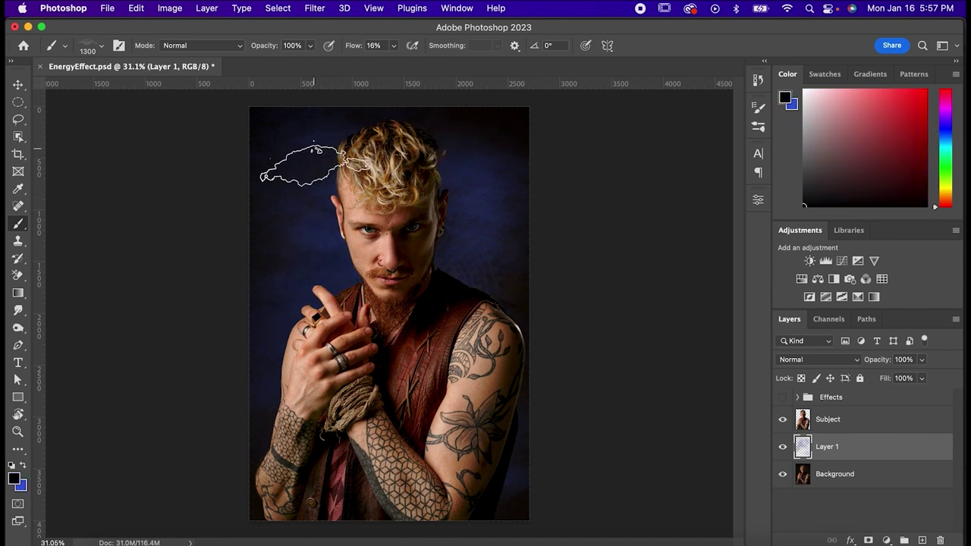
key("x")
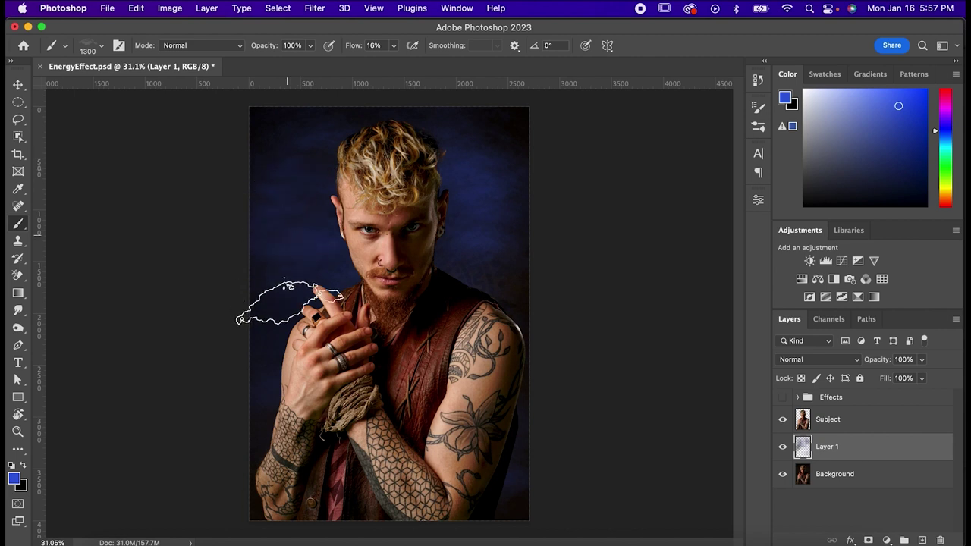
key("x")
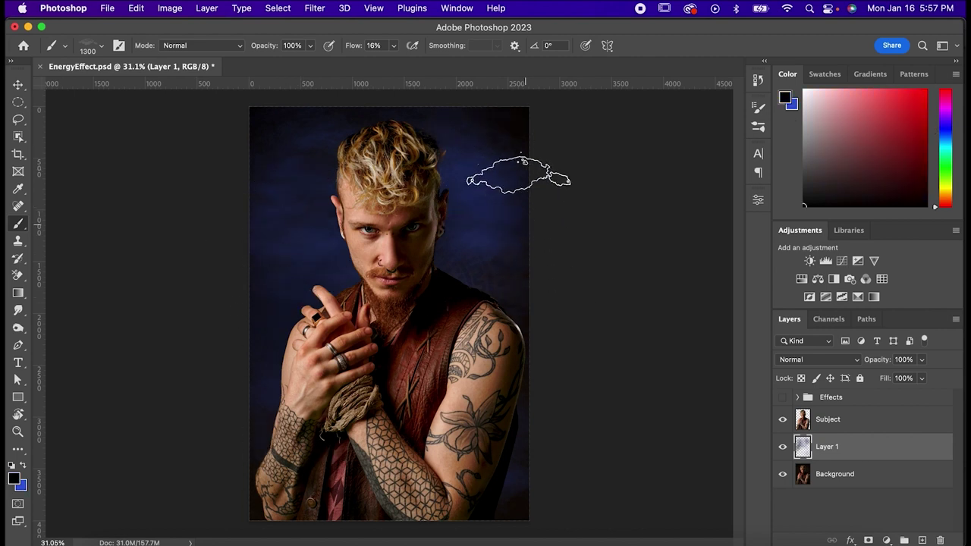
- Apply a Gaussian Blur with radius 10 to the painted smoke layer
left_click(318, 7)
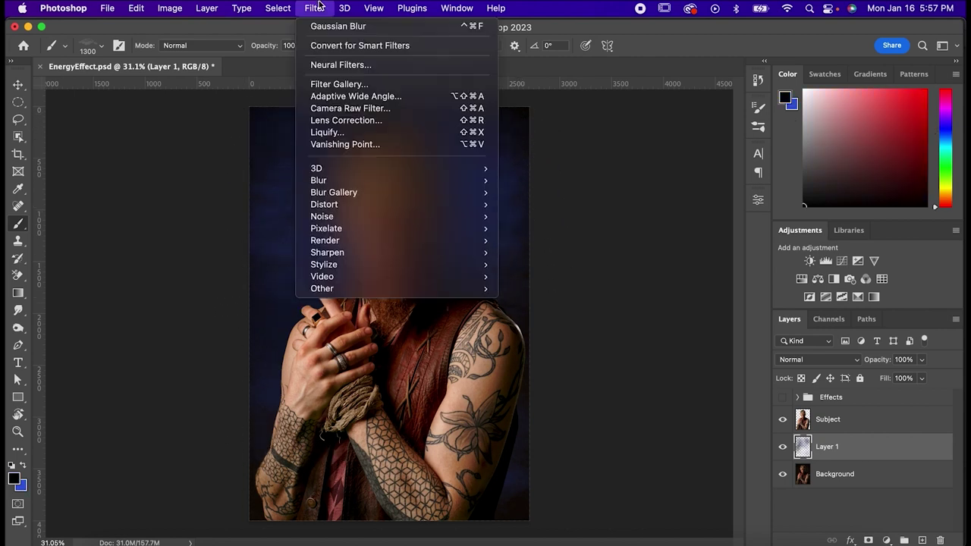
mouse_move(349, 182)
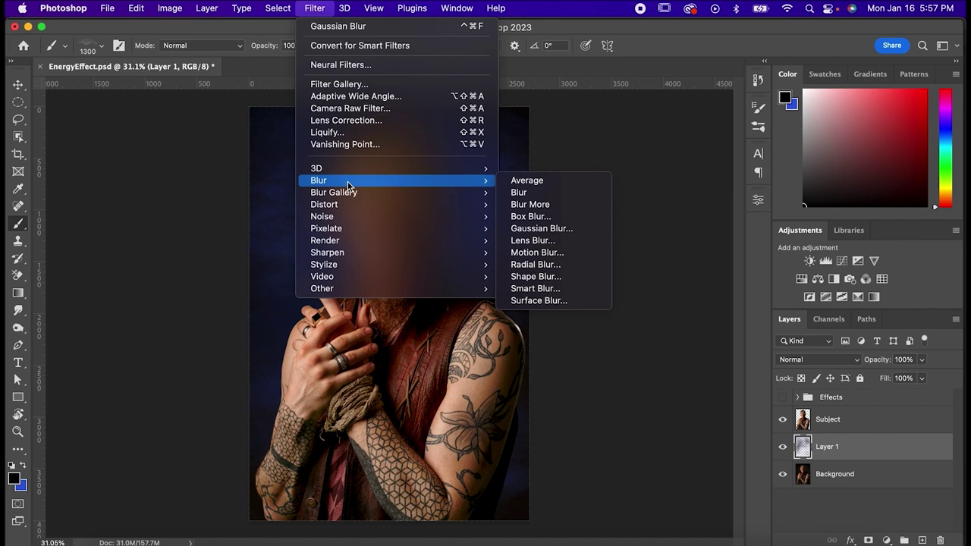
left_click(522, 228)
type("10")
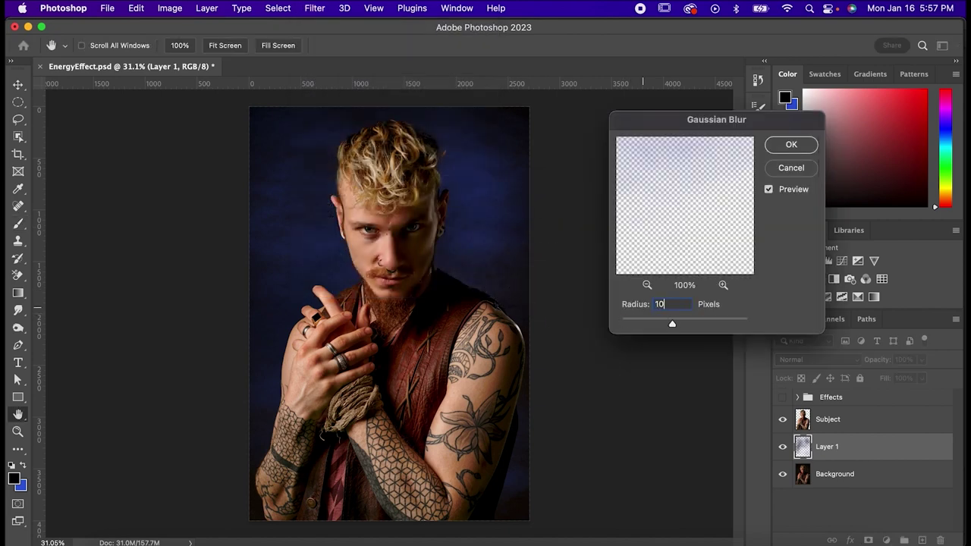
key("Return")
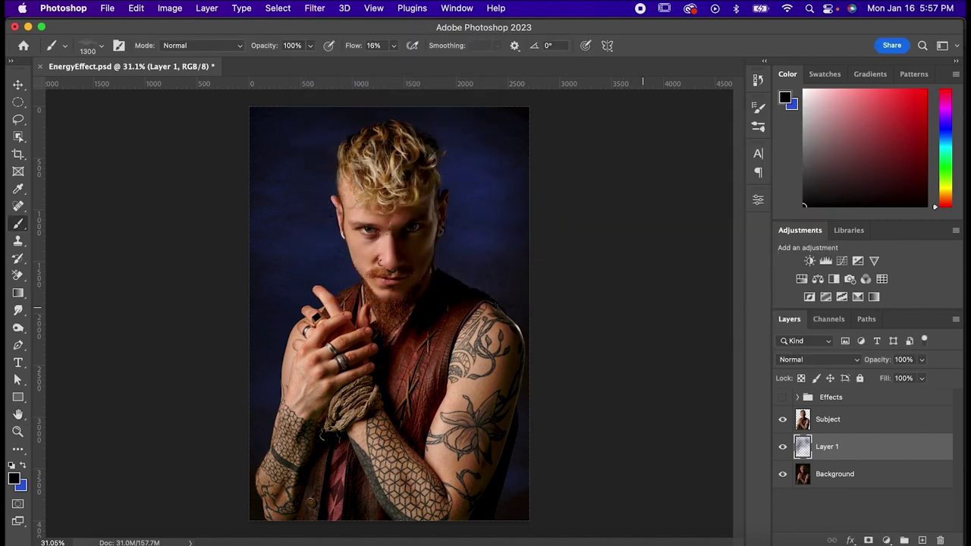
- Add a Hue/Saturation adjustment at Saturation +25 and expand the Effects group
left_click(802, 279)
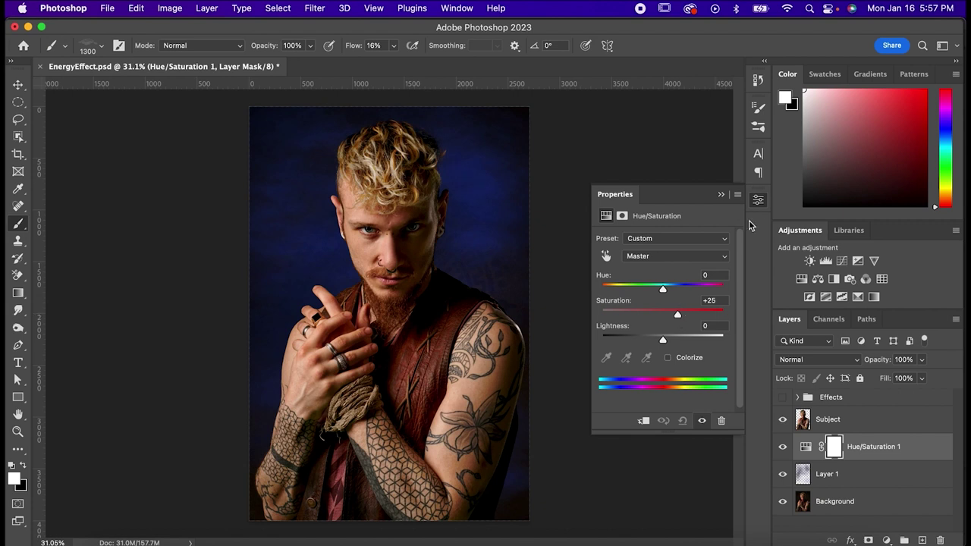
left_click(758, 200)
left_click(797, 397)
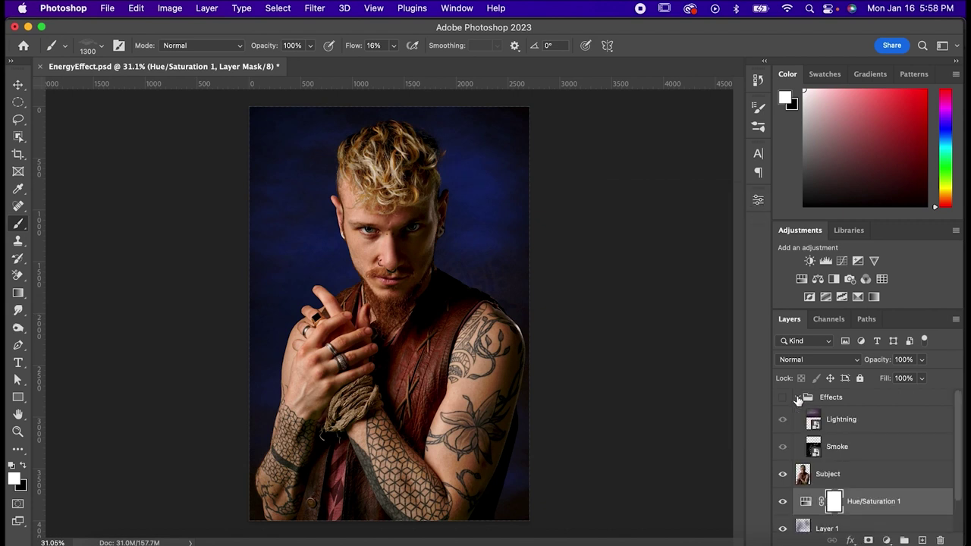
- Move the Smoke layer below Subject, set it to Screen, and shift it to the canvas top
left_click_drag(841, 453, 844, 489)
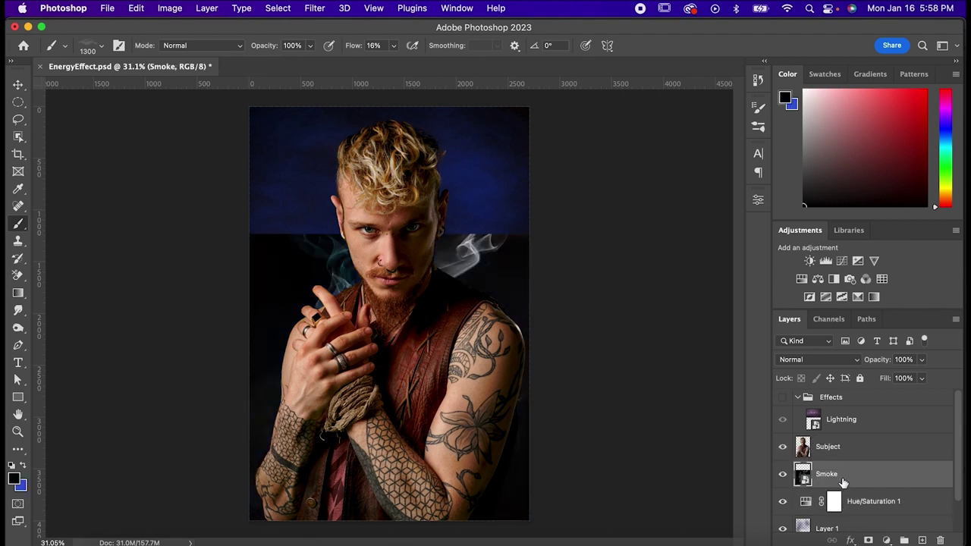
left_click(831, 360)
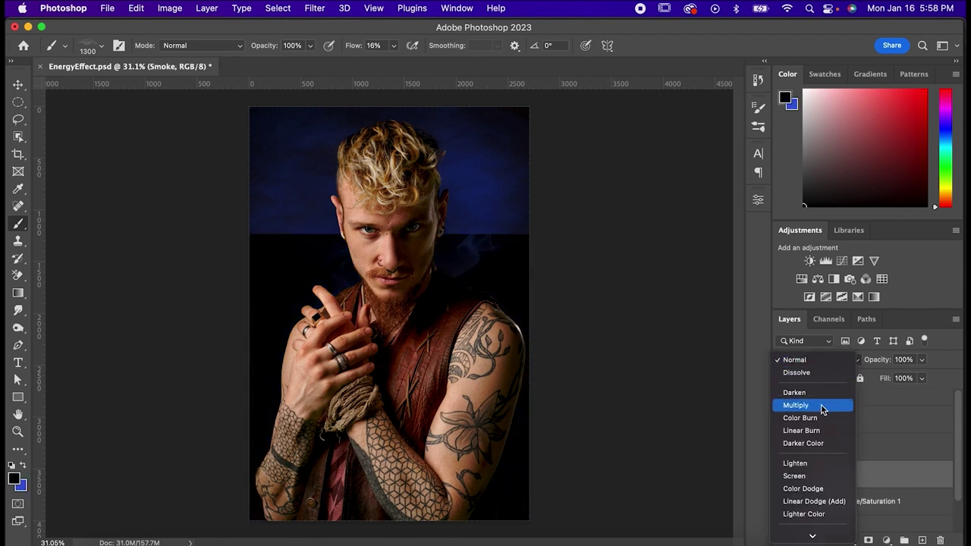
left_click(802, 473)
key("v")
left_click_drag(512, 294, 501, 167)
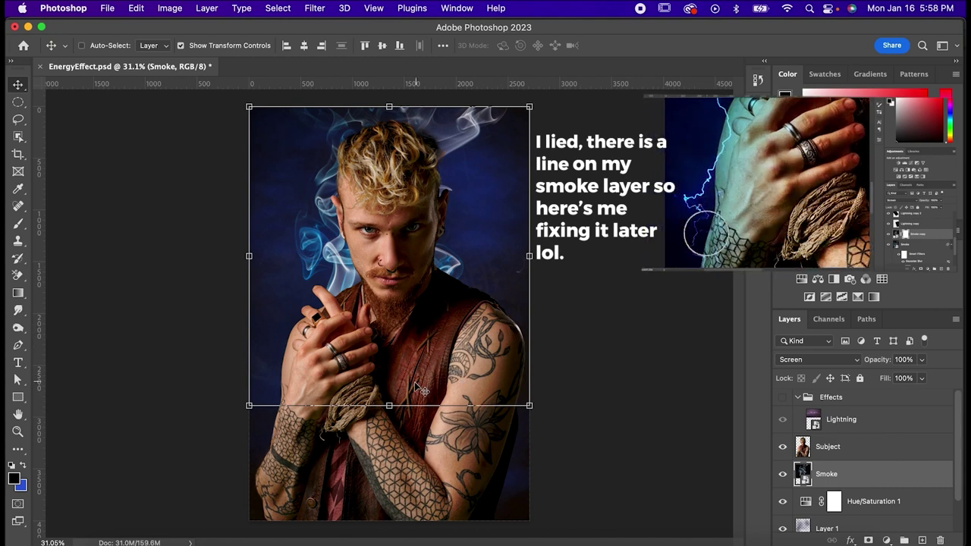
- Duplicate Smoke as Smoke copy and stretch the original Smoke wider to the right
key("super")
key("super+j")
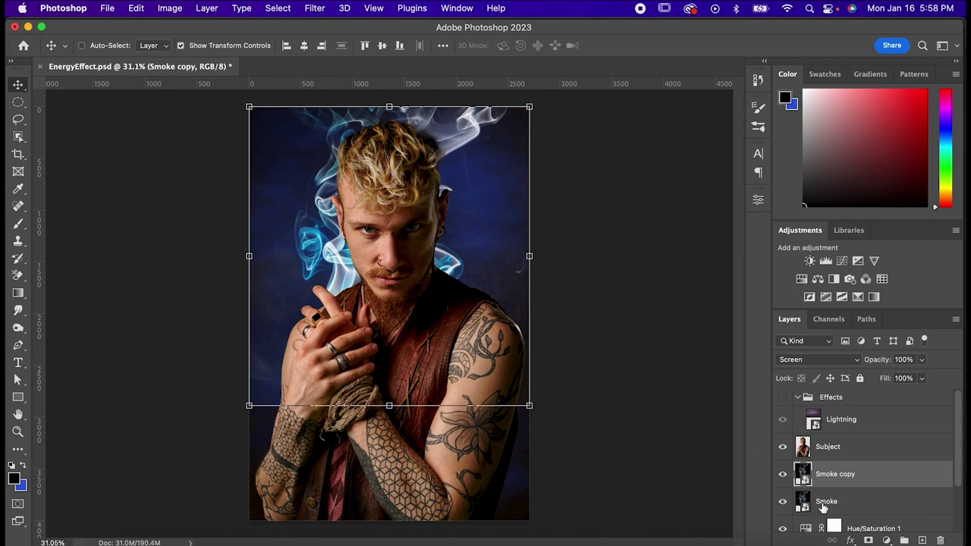
left_click(823, 501)
key("super+t")
left_click_drag(512, 262, 605, 262)
key("Return")
left_click(314, 8)
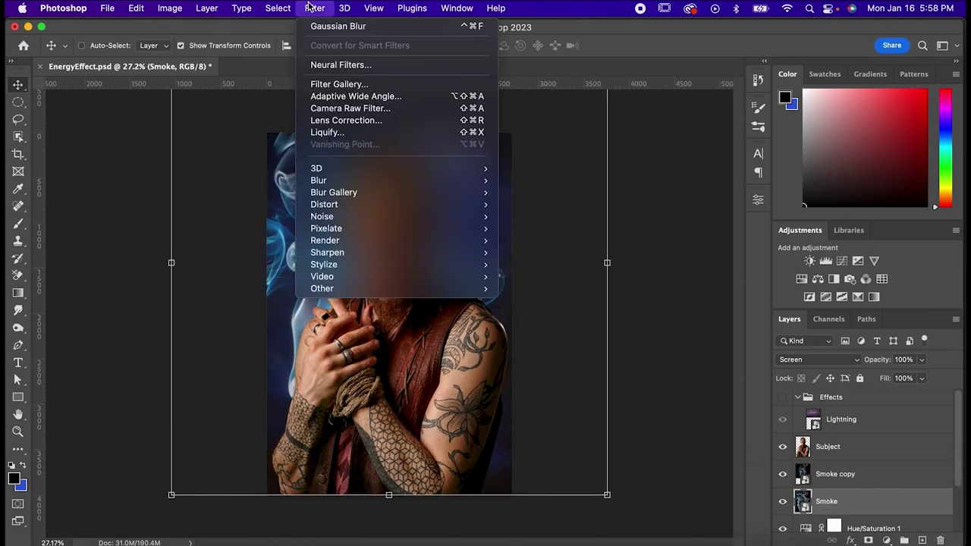
- Blur the Smoke layer with a roughly 50 px Gaussian Blur and nudge it downward
mouse_move(336, 198)
mouse_move(463, 180)
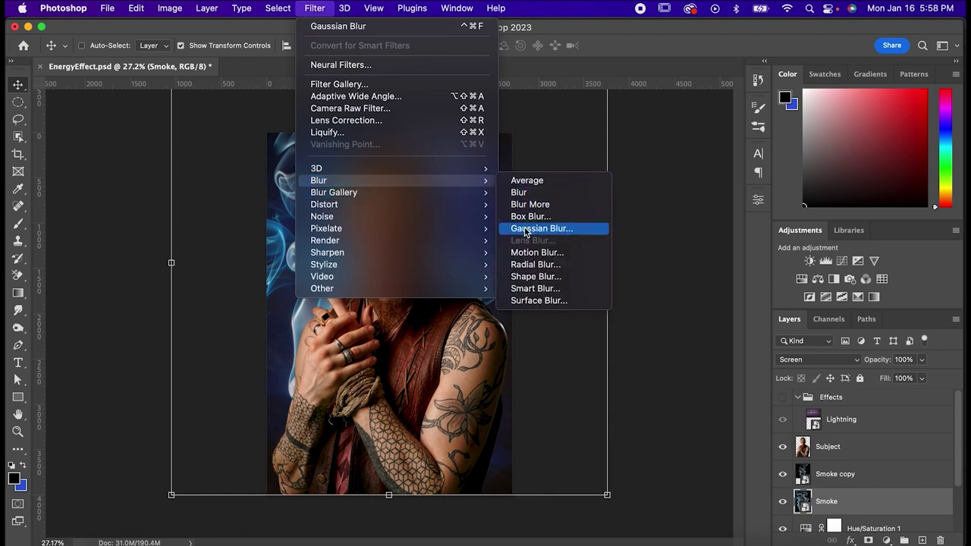
left_click(555, 224)
left_click_drag(680, 324, 691, 325)
left_click(791, 144)
key("v")
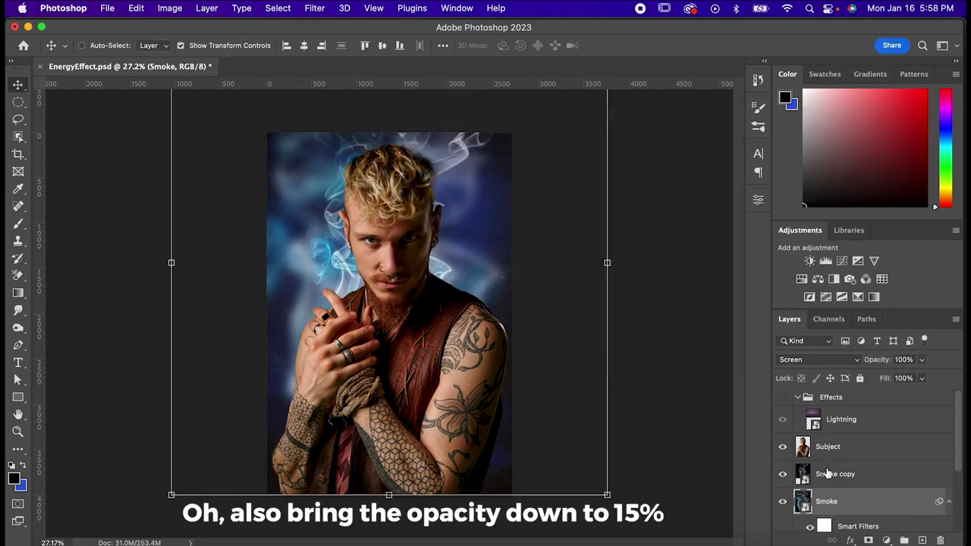
left_click_drag(490, 262, 692, 404)
- Lower Smoke's opacity to 15% and move Lightning out of Effects above Subject
left_click_drag(883, 363, 827, 364)
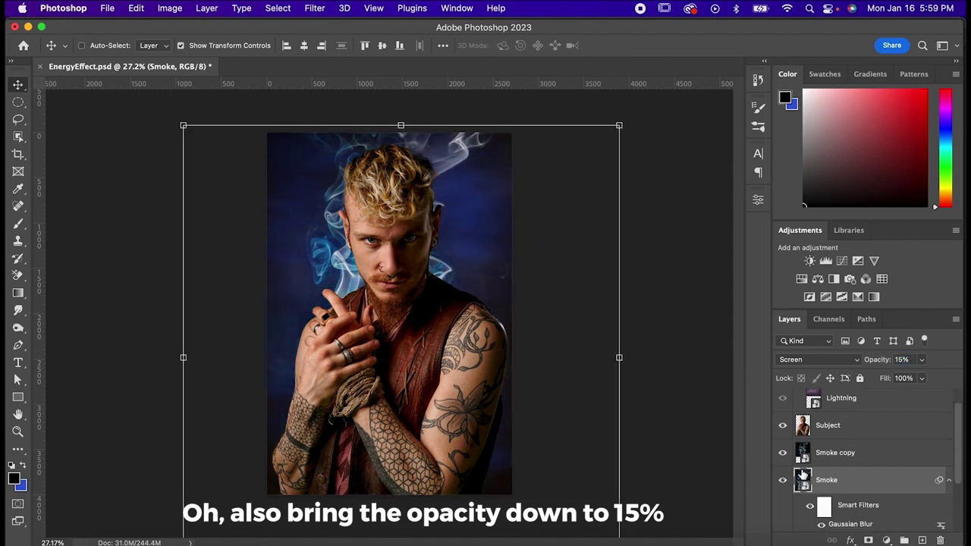
scroll(803, 470, "up", 1)
left_click(855, 417)
left_click_drag(855, 419, 855, 447)
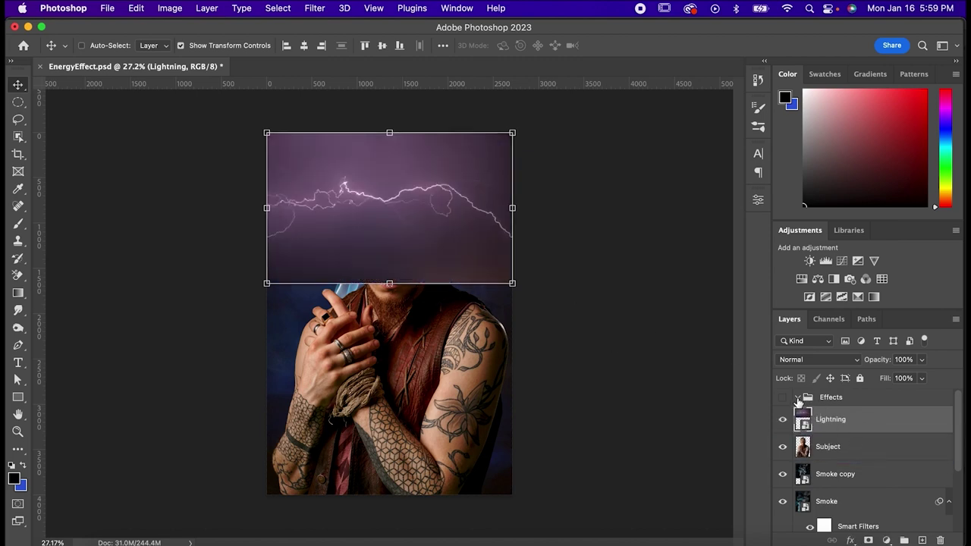
- Rasterize the Lightning layer and set its blend mode to Screen
right_click(858, 401)
scroll(786, 501, "down", 3)
left_click(781, 255)
left_click(808, 360)
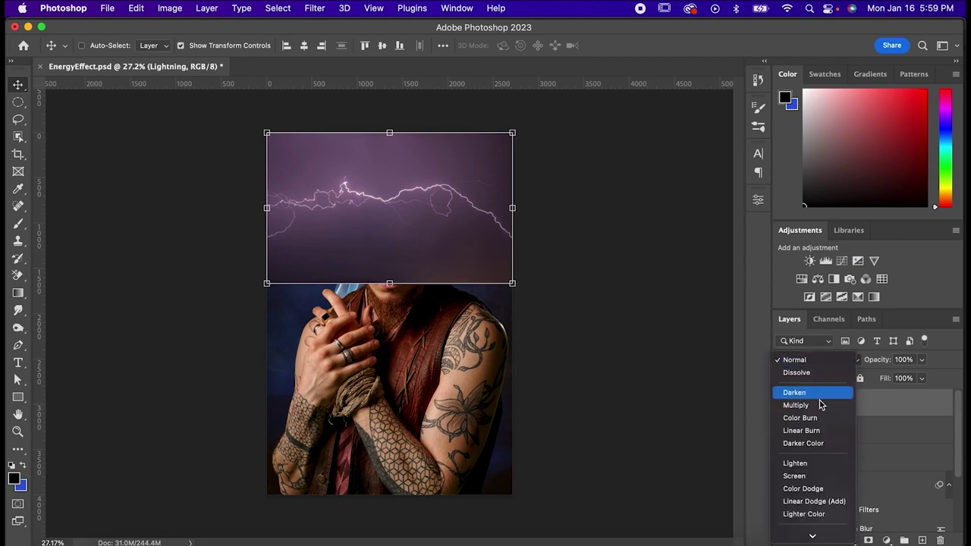
left_click(810, 475)
- Apply Levels of 127 / 0.72 / 255 to Lightning so only the bolt shows
key("super+l")
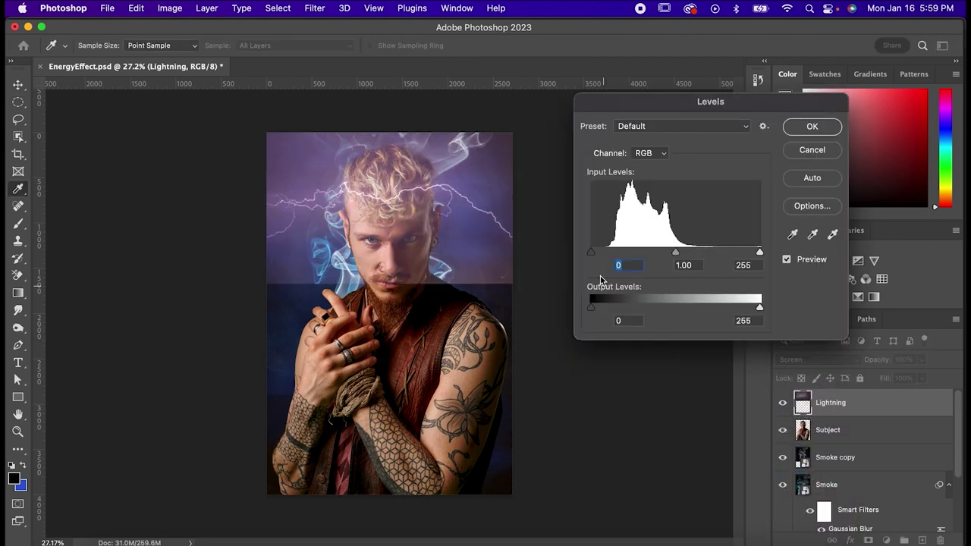
left_click_drag(591, 256, 665, 257)
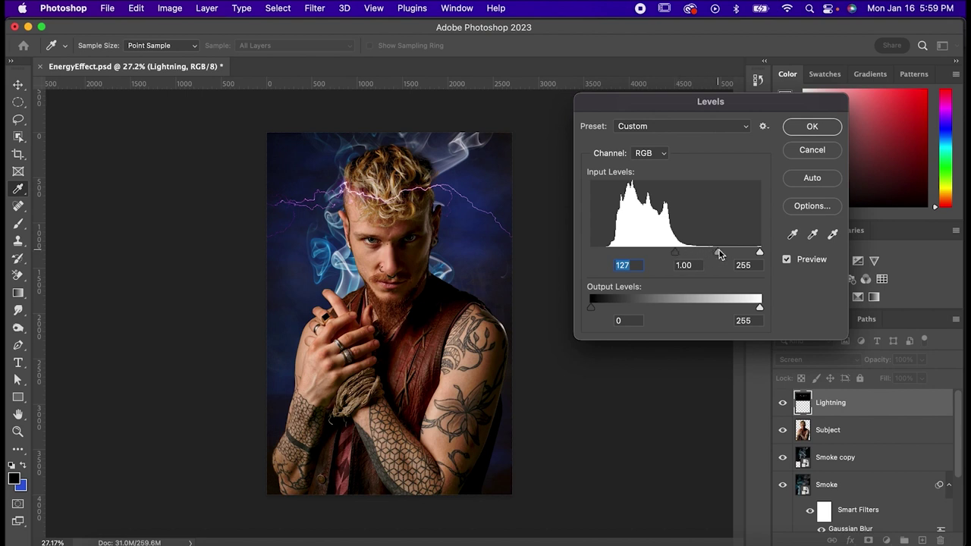
left_click_drag(721, 255, 745, 255)
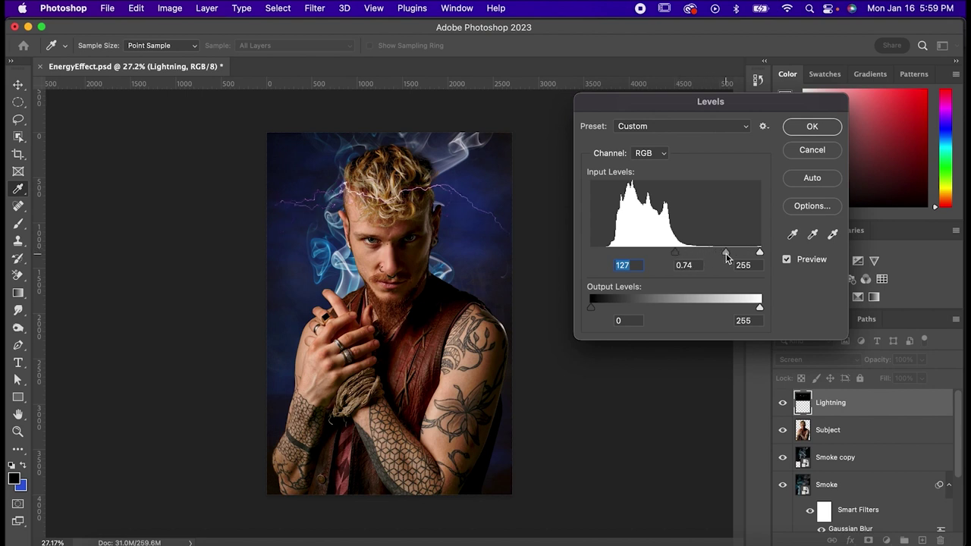
key("Tab")
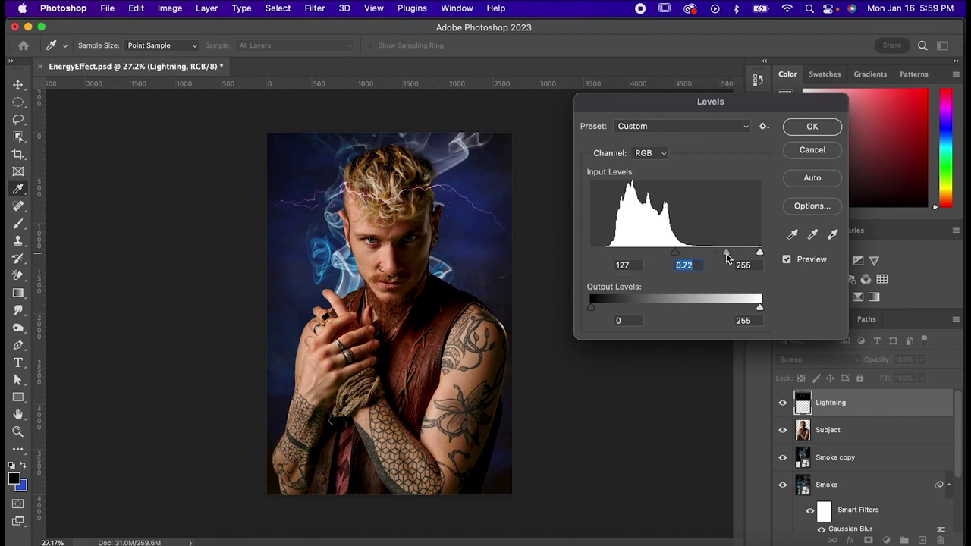
left_click(802, 126)
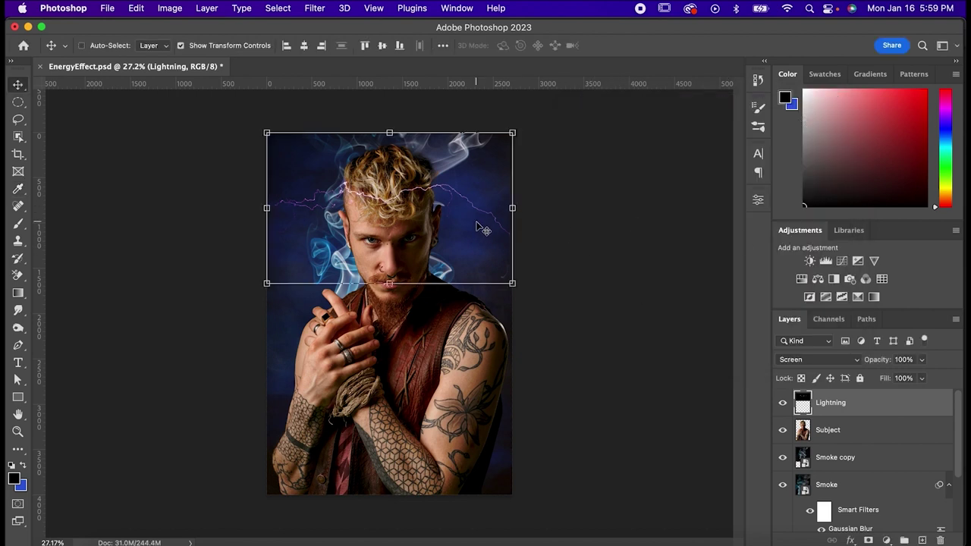
- Lower the bolt over the face, then duplicate it, rotate the copy ~73° and place it beneath Subject
left_click_drag(499, 189, 500, 277)
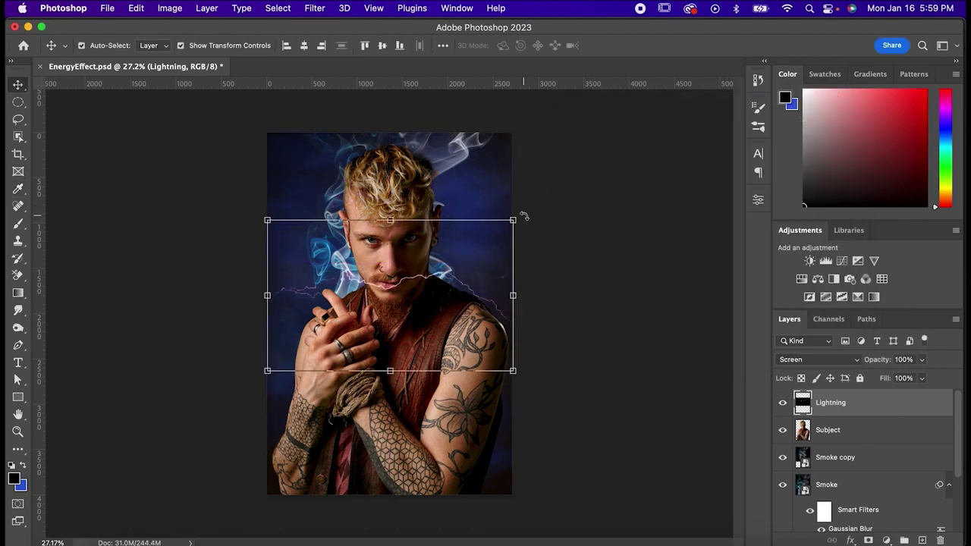
key("cmd+j")
left_click_drag(440, 260, 450, 177)
left_click_drag(532, 131, 573, 255)
left_click_drag(448, 205, 503, 328)
left_click_drag(551, 275, 594, 282)
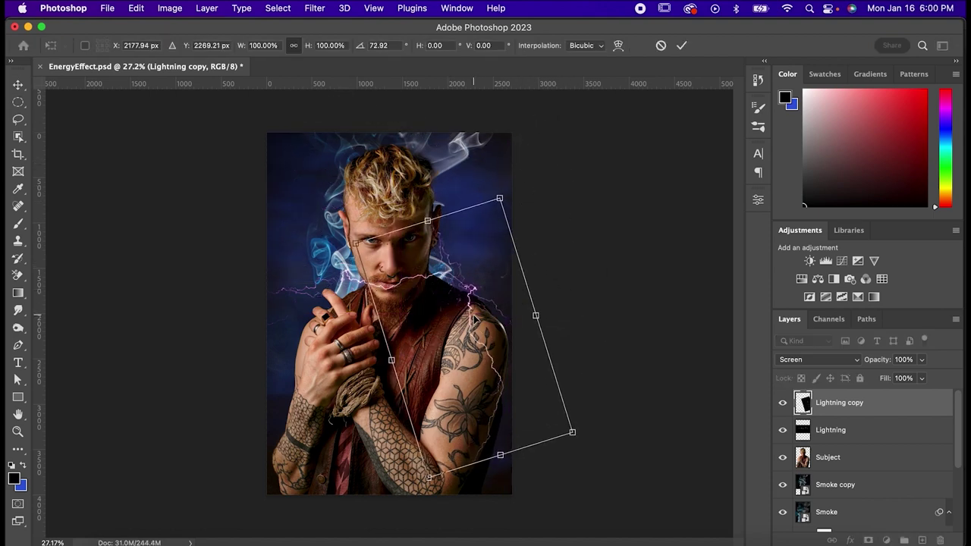
key("Return")
left_click_drag(842, 410, 847, 461)
left_click(844, 431)
- Rotate the original Lightning to about -79° along the man's left side
left_click(849, 403)
left_click_drag(387, 288, 324, 360)
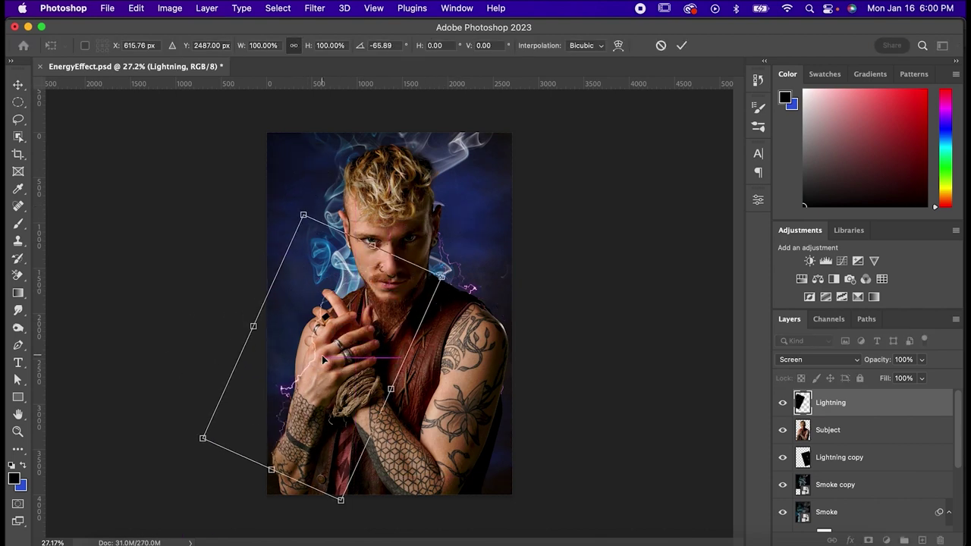
left_click_drag(189, 425, 208, 463)
left_click_drag(340, 340, 317, 330)
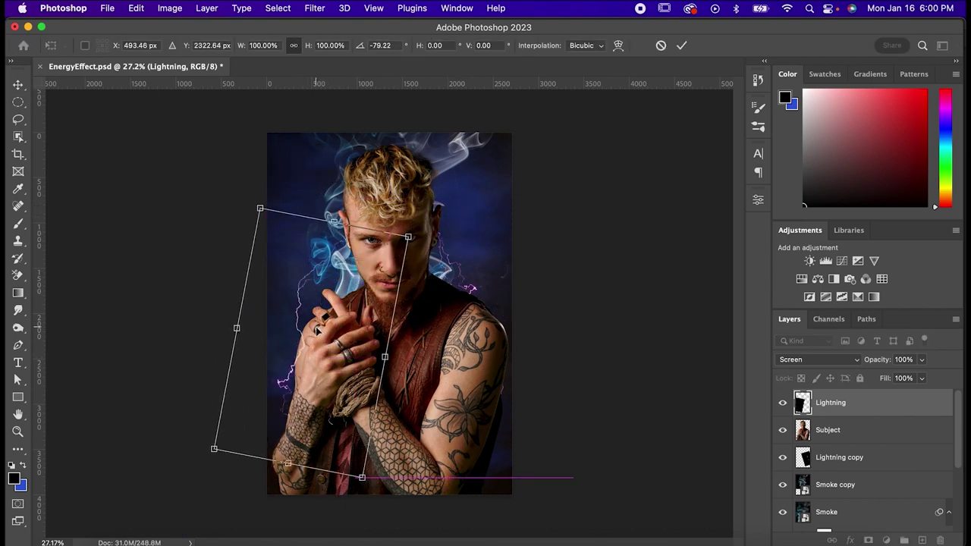
key("Return")
- Duplicate it as Lightning copy 2 beneath Subject, rotated to about 94°
key("super+j")
left_click_drag(806, 403, 802, 462)
key("super+t")
left_click_drag(486, 114, 535, 326)
left_click_drag(470, 189, 455, 204)
key("Return")
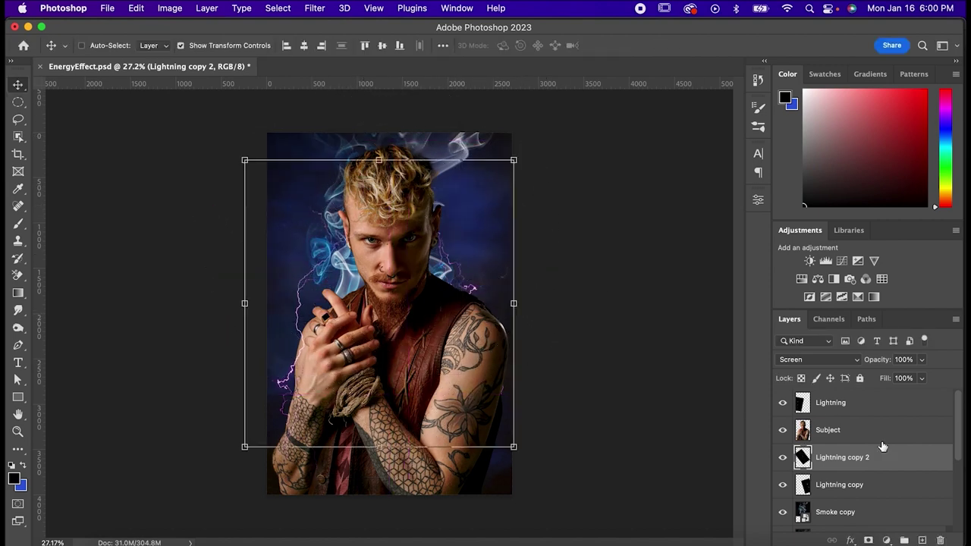
- Create Lightning copy 3 enlarged to 134%, rotated 122° above the head, at 33% fill
key("super+j")
key("super+t")
left_click_drag(535, 313, 531, 243)
left_click_drag(389, 256, 405, 176)
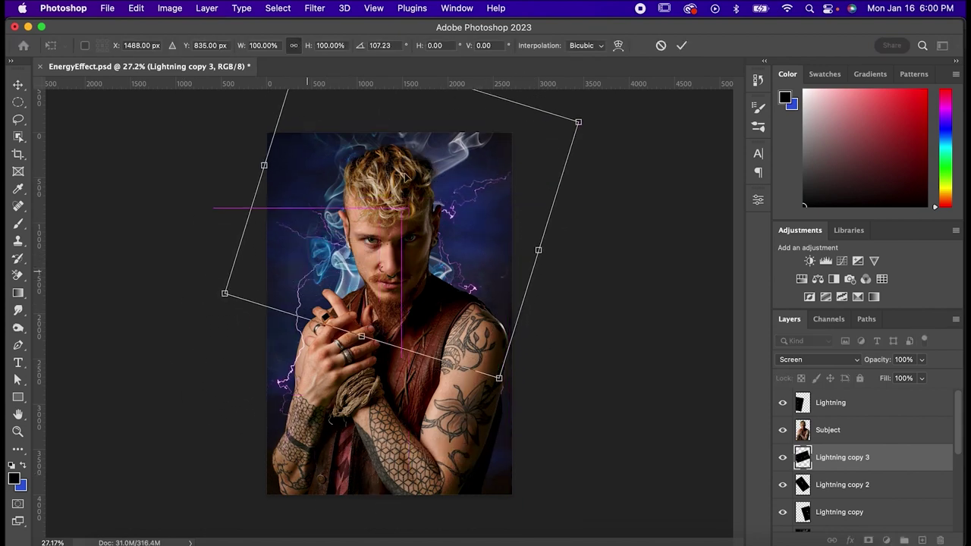
left_click_drag(538, 250, 592, 329)
left_click_drag(470, 231, 470, 182)
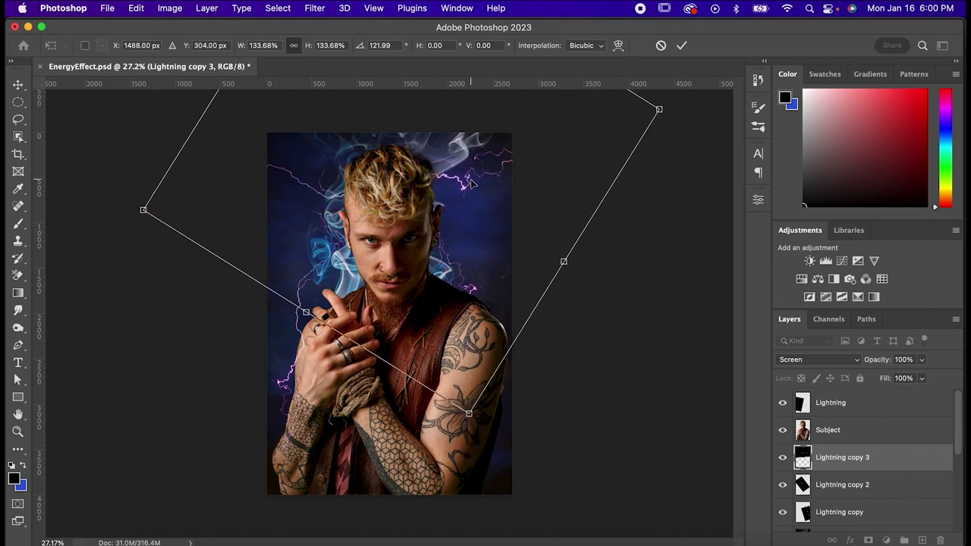
key("Return")
left_click_drag(885, 378, 844, 383)
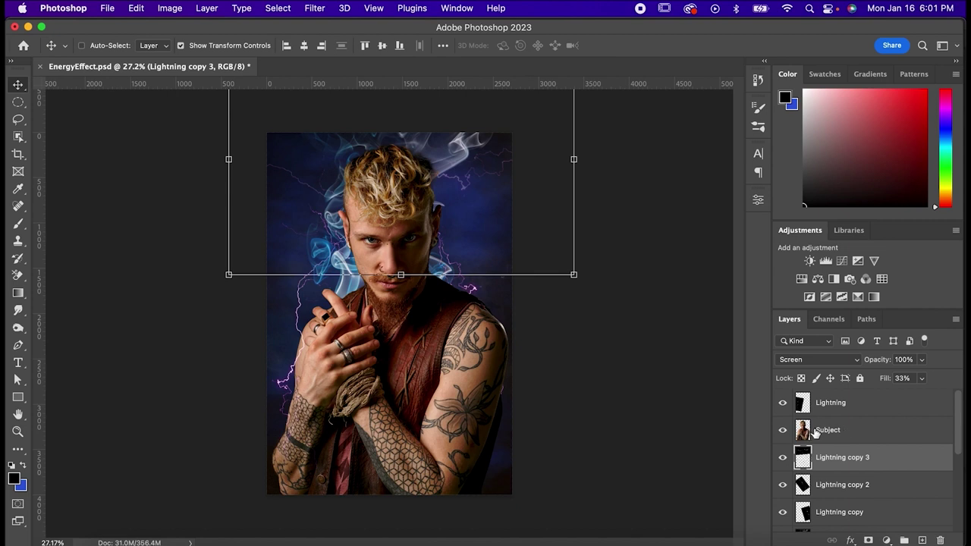
- Object-select the man, then refine with Feather 350 px and Shift Edge -10% in Select and Mask
key("w")
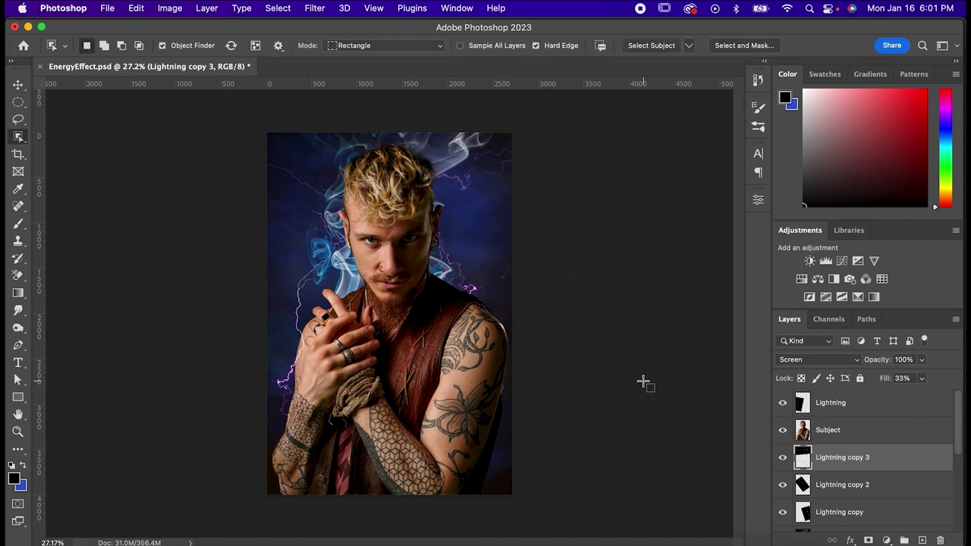
left_click(797, 430)
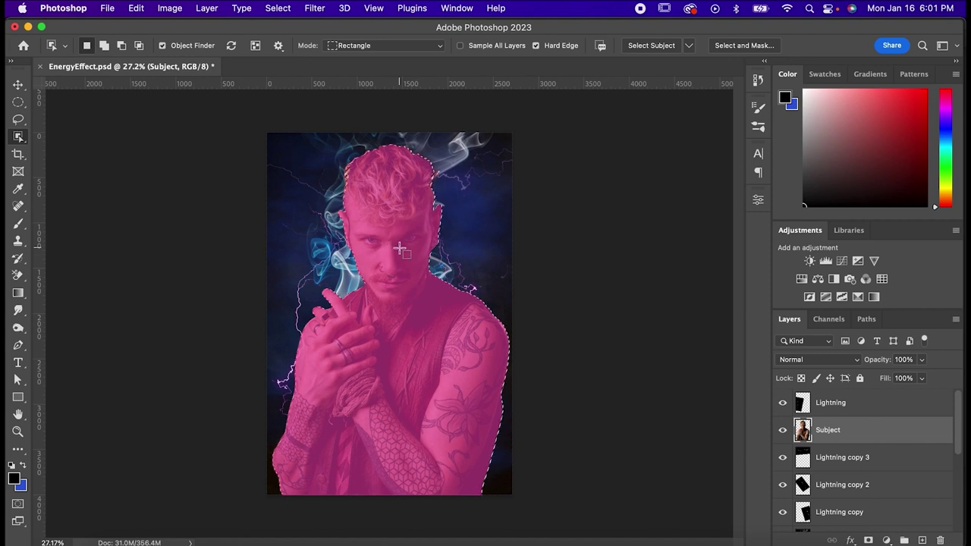
left_click(400, 250)
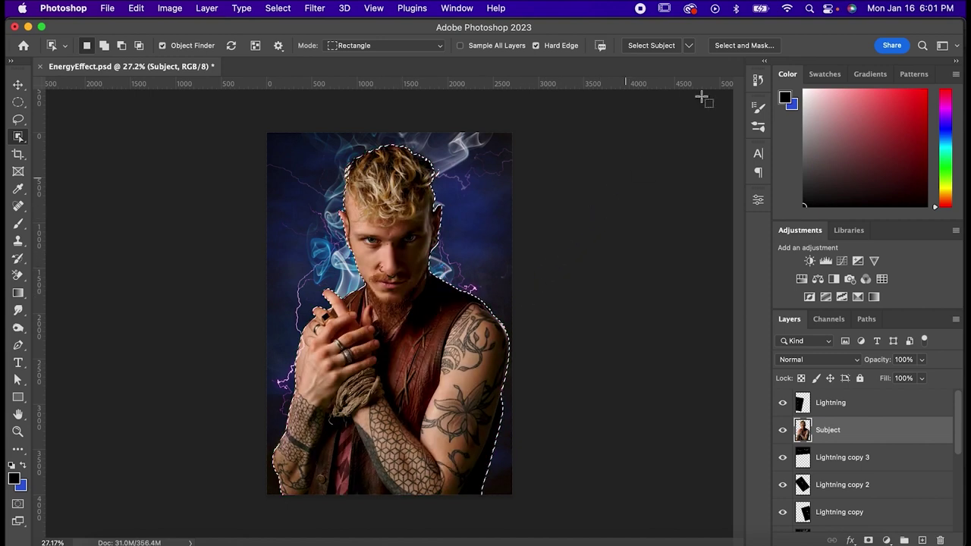
left_click(735, 45)
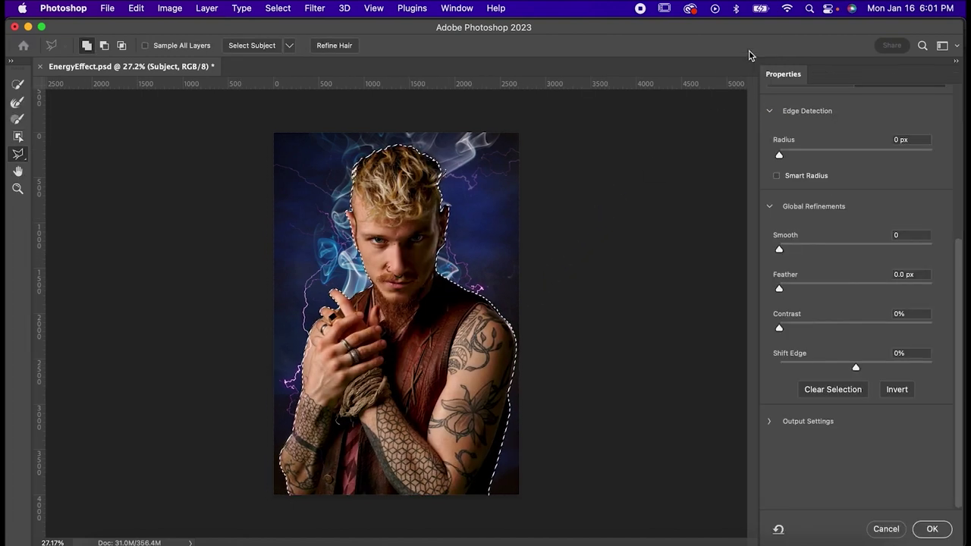
left_click(906, 275)
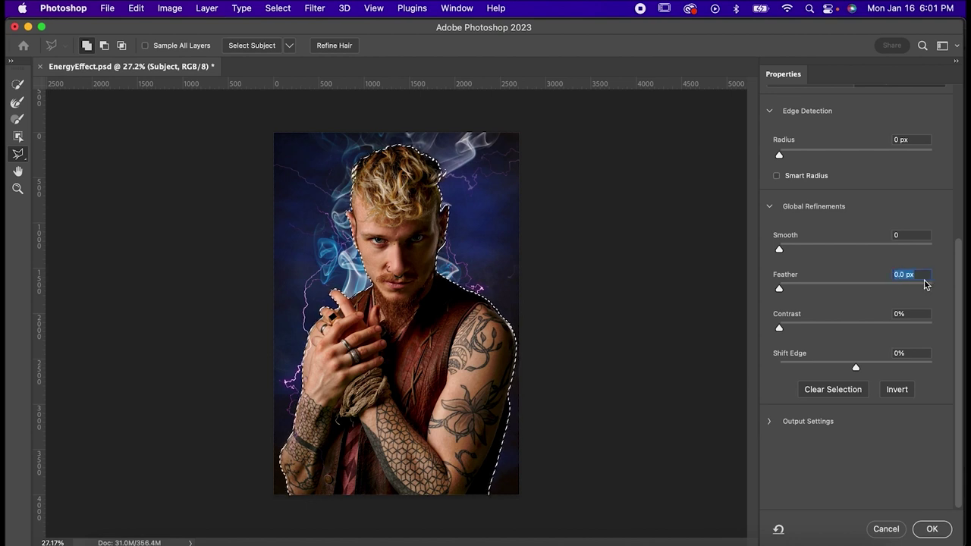
type("350")
left_click(909, 351)
key("BackSpace")
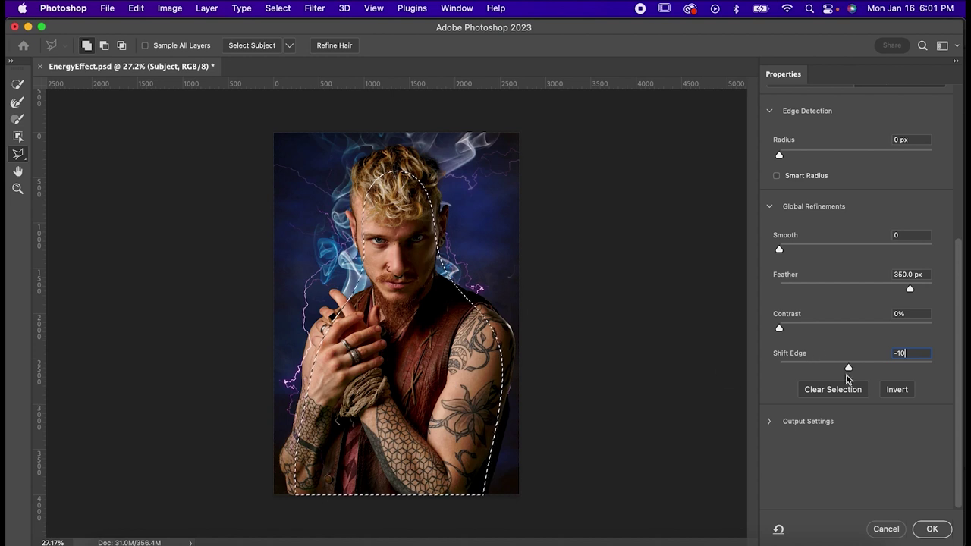
left_click(928, 531)
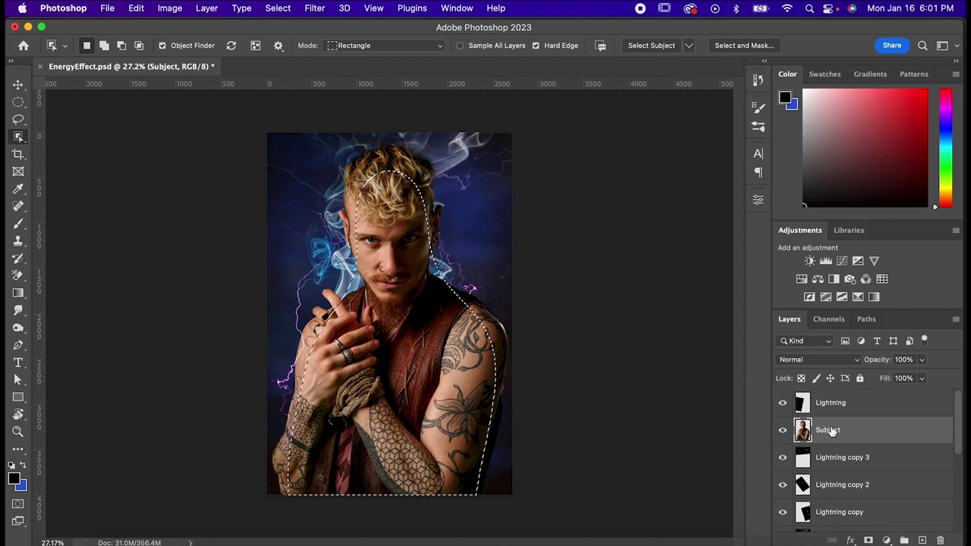
- Invert the selection and add a Gradient Map adjustment layer
right_click(480, 278)
left_click(513, 266)
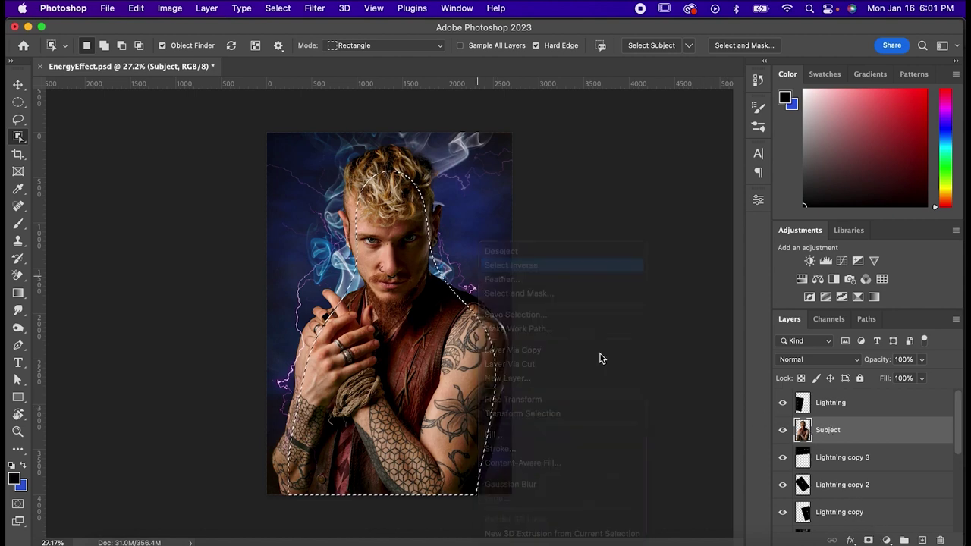
left_click(887, 539)
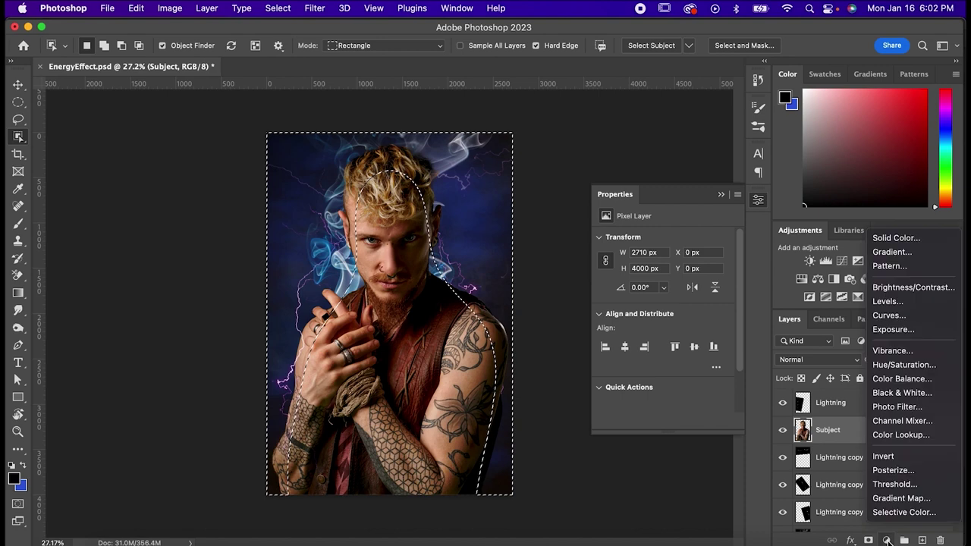
left_click(896, 502)
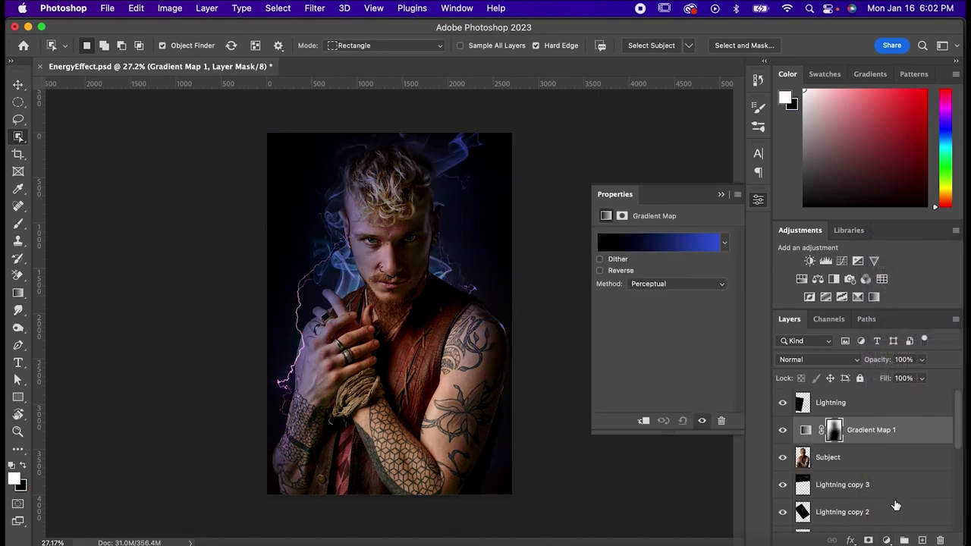
- Give the gradient map the Blues > Blue_20 gradient in the Gradient Editor
left_click(652, 243)
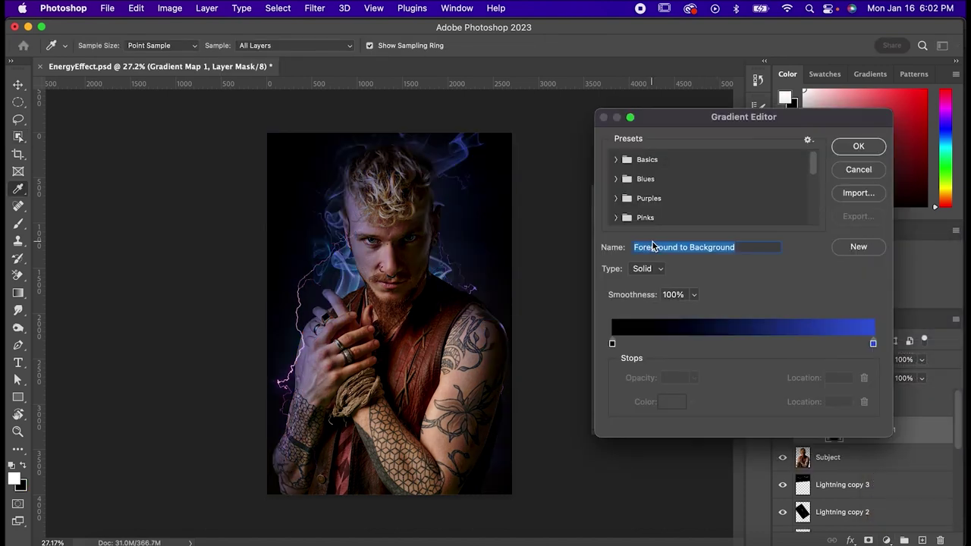
left_click(616, 179)
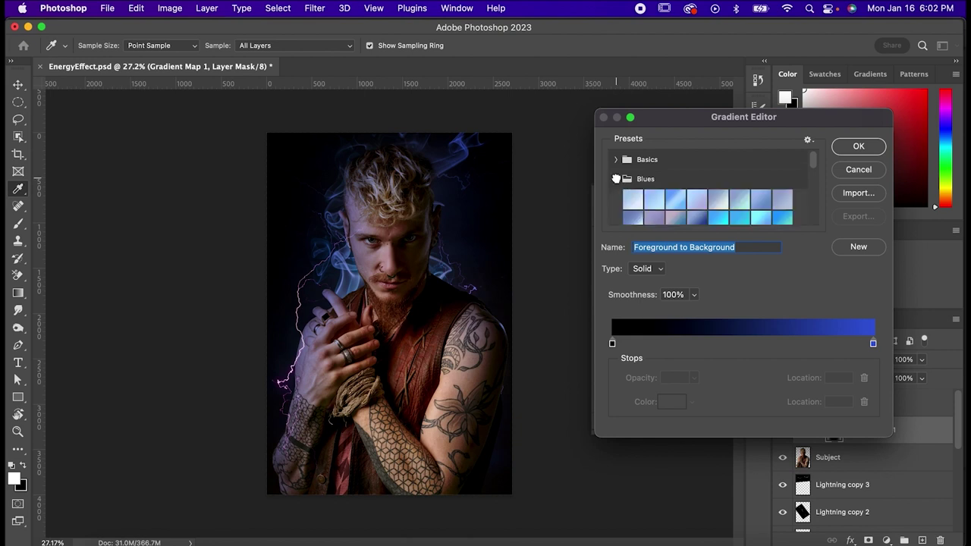
scroll(691, 198, "down", 1)
left_click(688, 175)
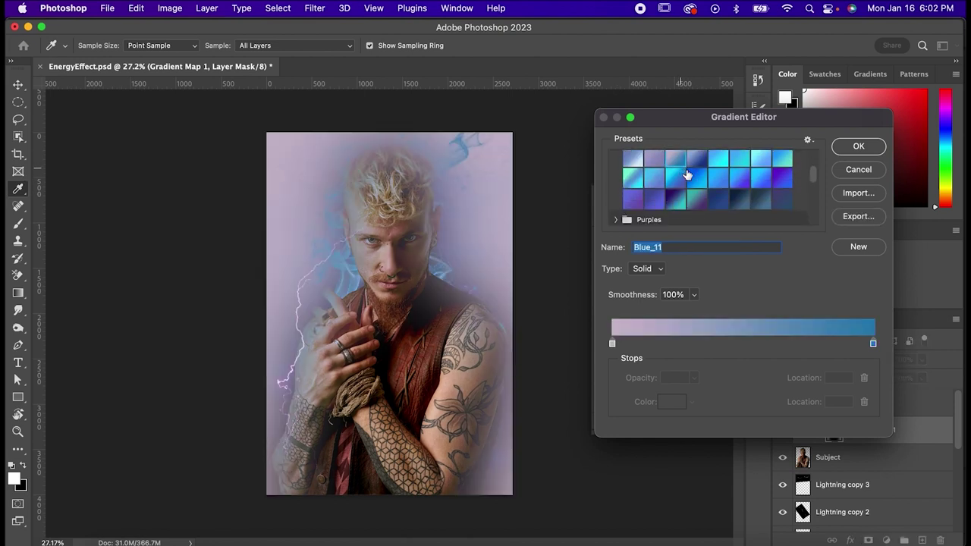
left_click(694, 179)
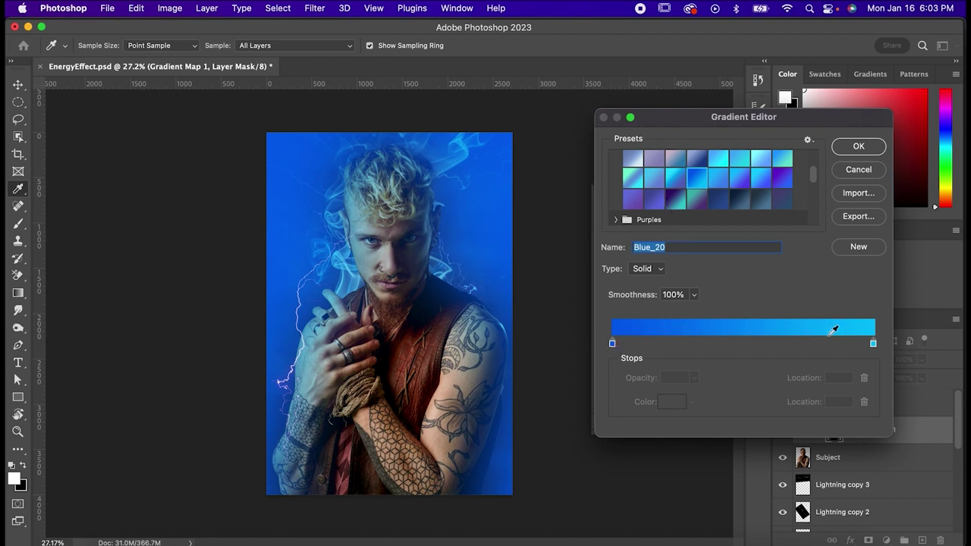
left_click(855, 145)
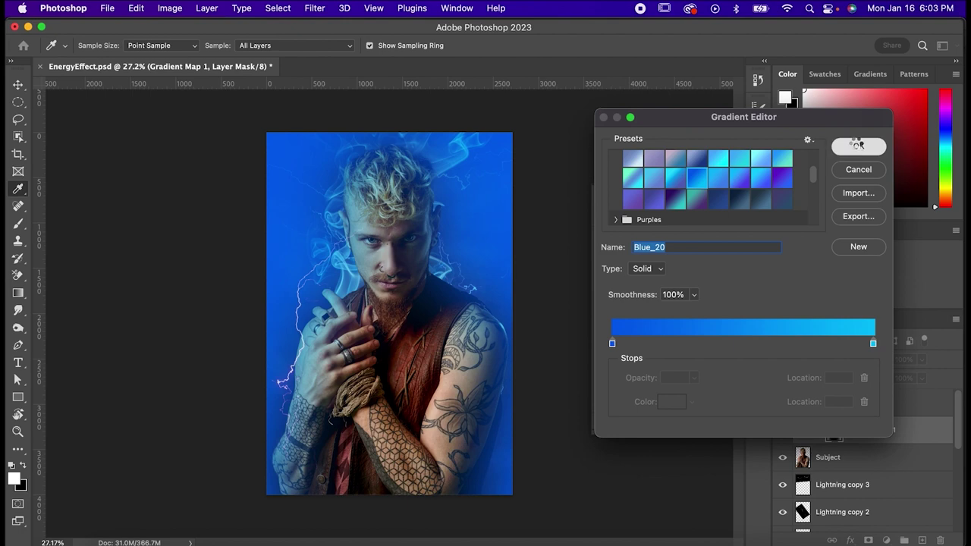
left_click(806, 363)
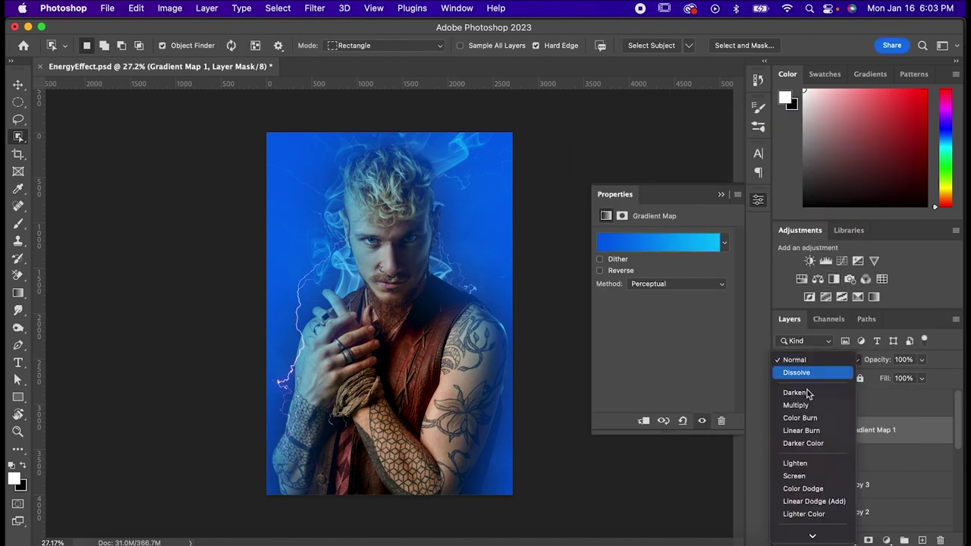
- Set Gradient Map 1 to Multiply above Lightning, add Levels (black 22) and Brightness/Contrast (Contrast 64)
left_click(815, 406)
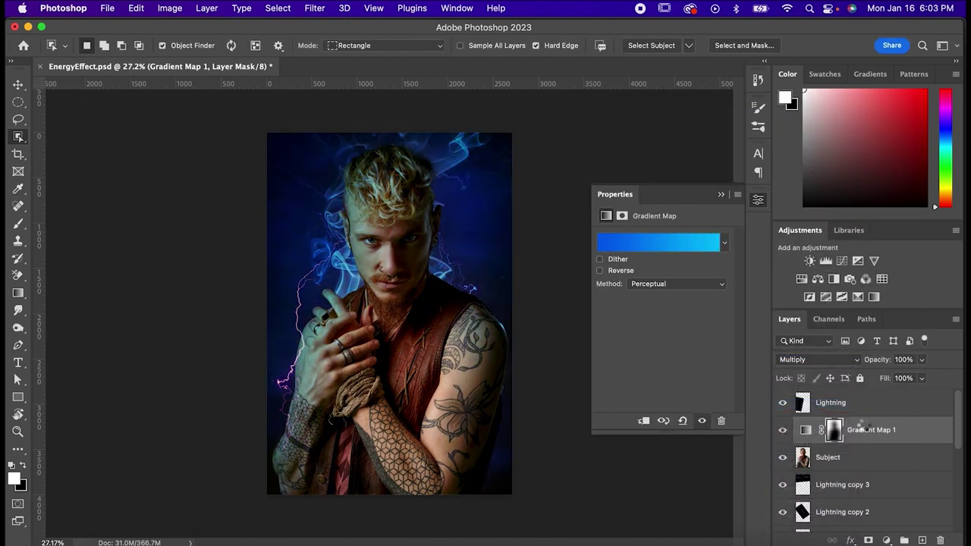
left_click_drag(864, 429, 865, 396)
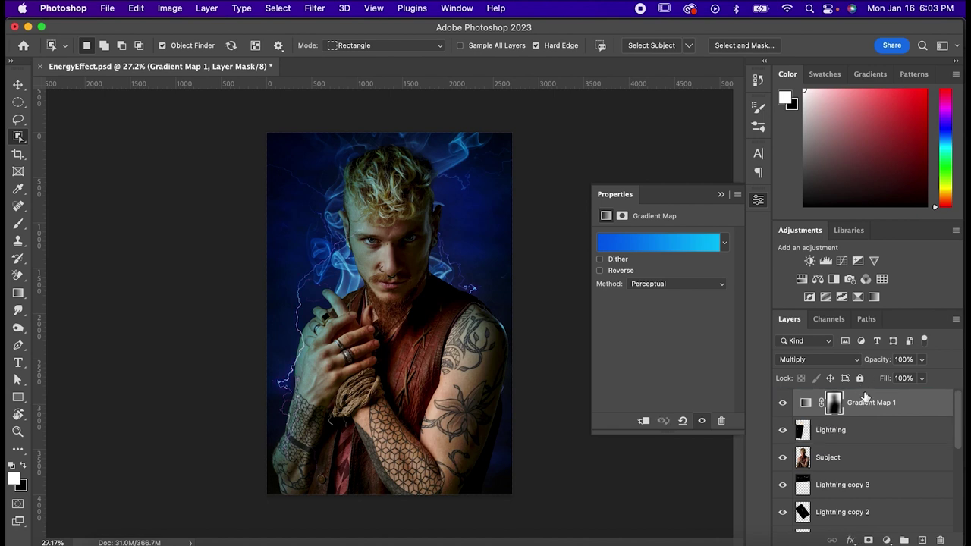
left_click(825, 261)
left_click_drag(619, 336, 677, 341)
left_click(809, 261)
left_click_drag(671, 304, 681, 280)
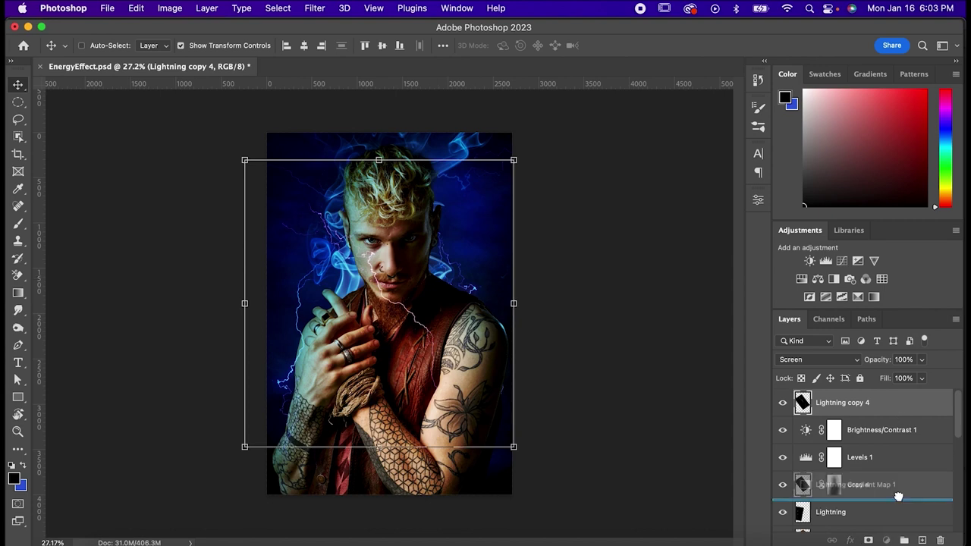
- Move Lightning copy 4 right, rotate it about 21° clockwise, and fit the image in view
key("ctrl+[")
key("ctrl+[")
key("ctrl+[")
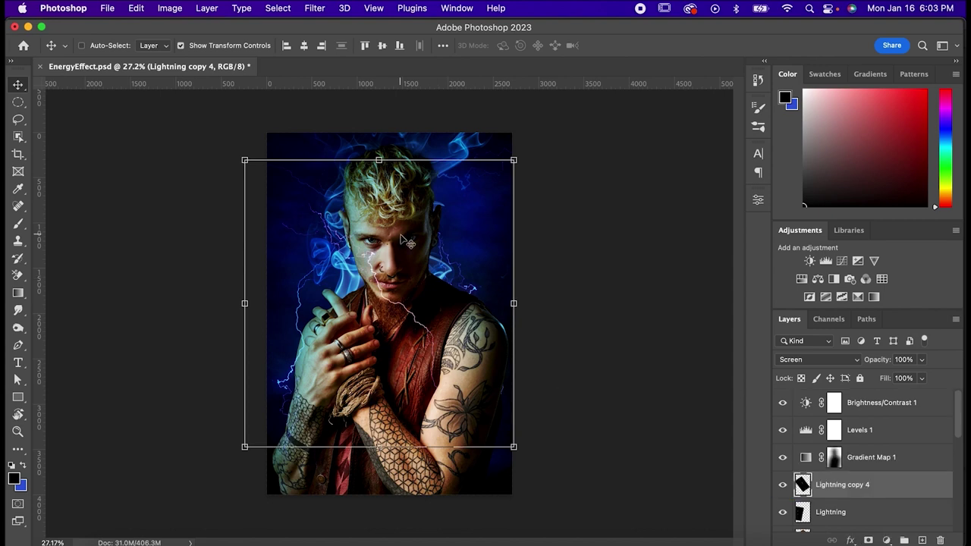
left_click_drag(431, 271, 515, 280)
left_click_drag(619, 310, 594, 424)
key("Return")
left_click(650, 342)
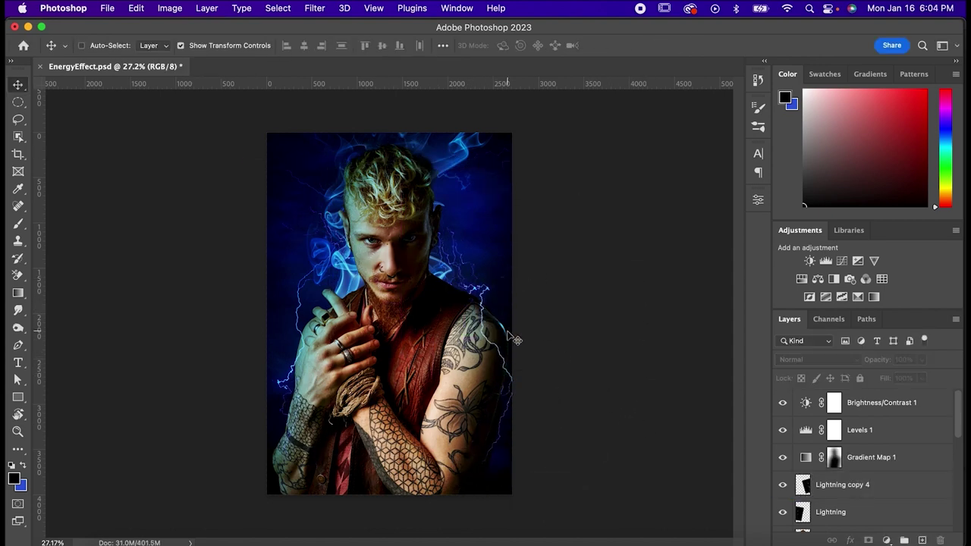
key("super+0")
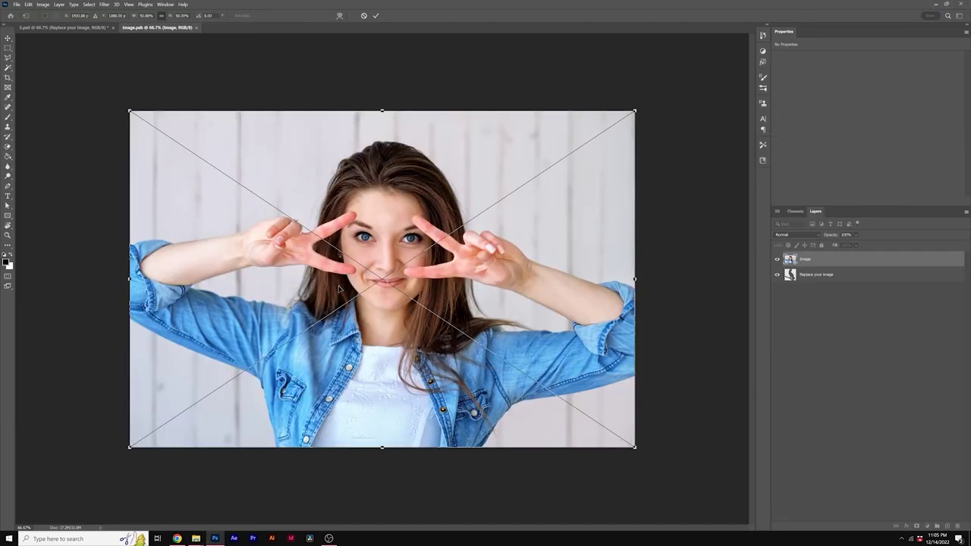
- Switch from the 3.psd document to the Pop Art Photo Template.psd document
left_click(76, 28)
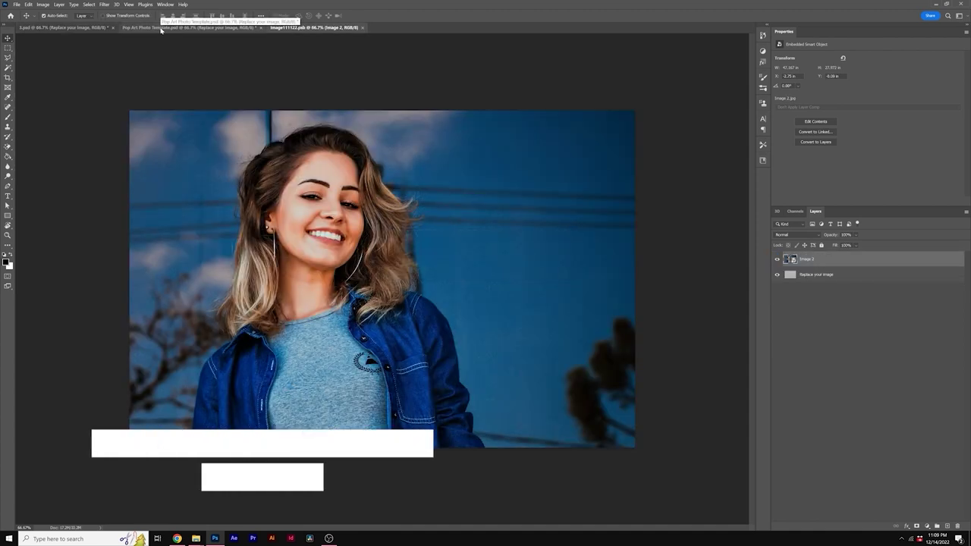
left_click(161, 28)
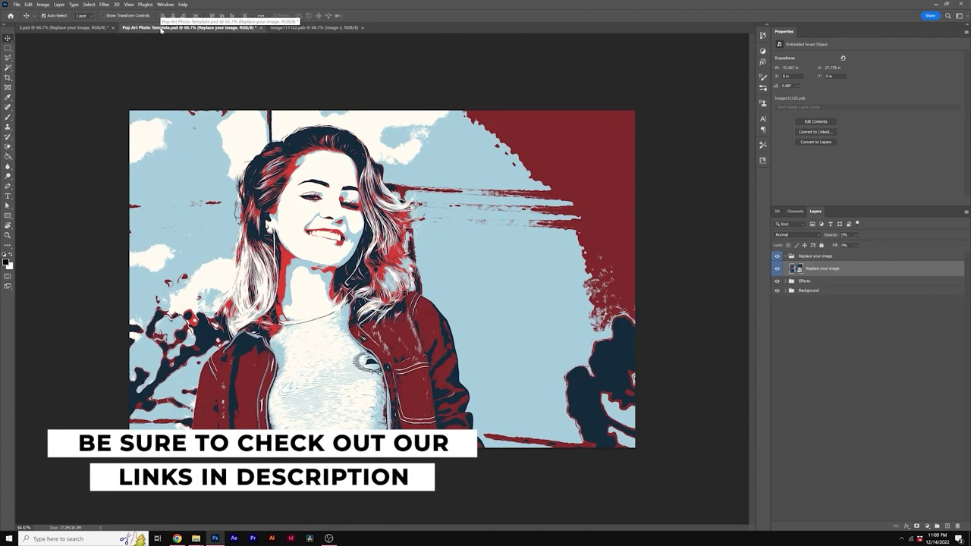